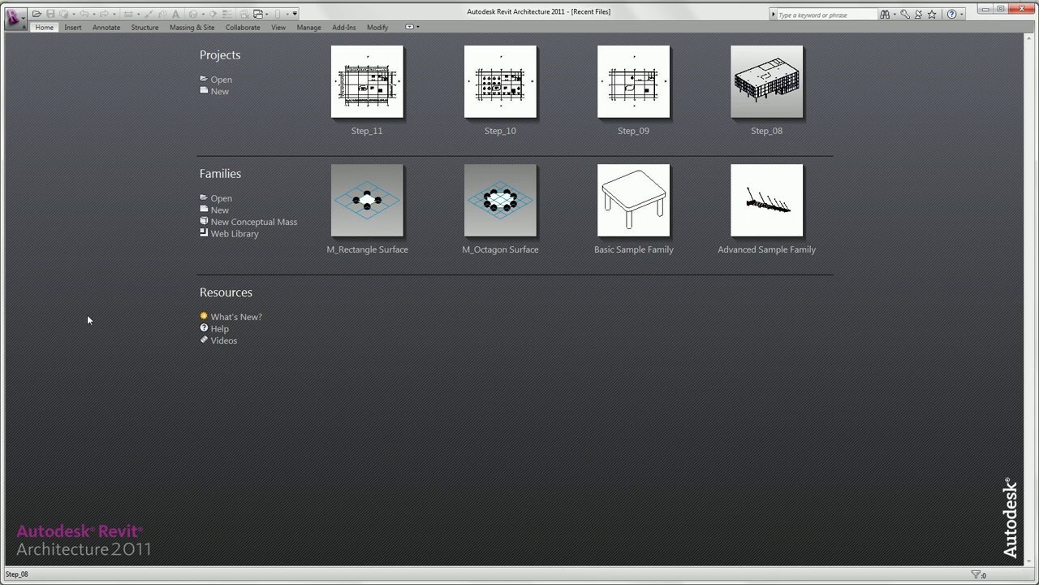
Step: Open the Step_12 project from the Tutorial_1_Getting_Started folder
left_click(219, 79)
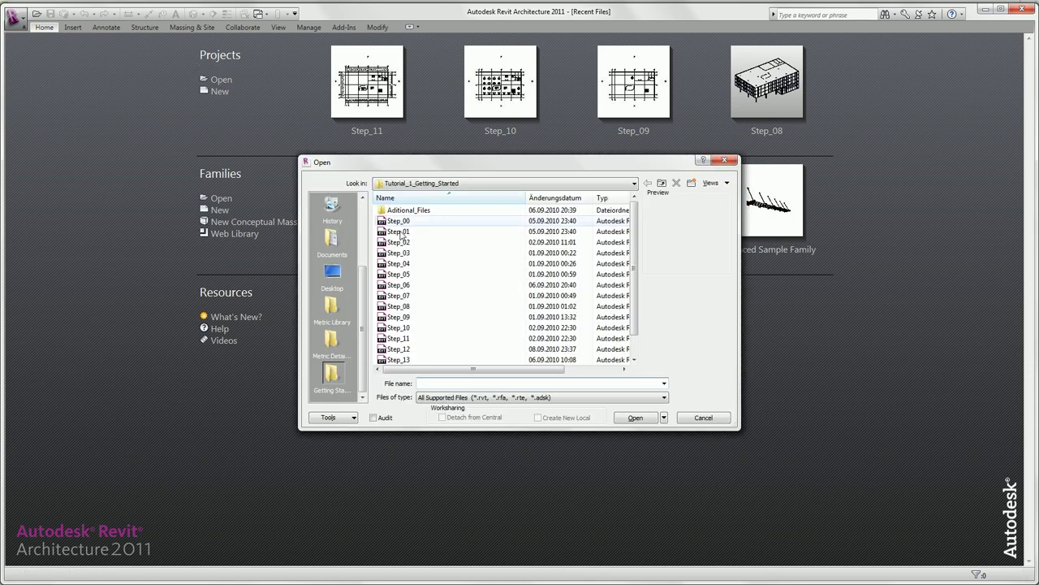
left_click(400, 349)
left_click(629, 417)
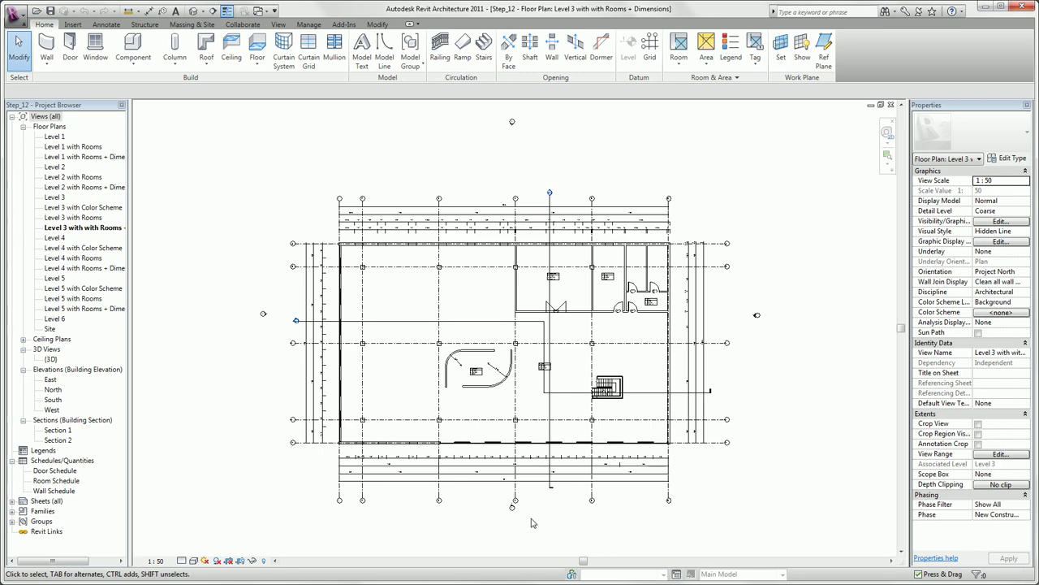
Step: Hide the whole elevation marker category in the Level 3 floor plan with rooms and dimensions
left_click(479, 528)
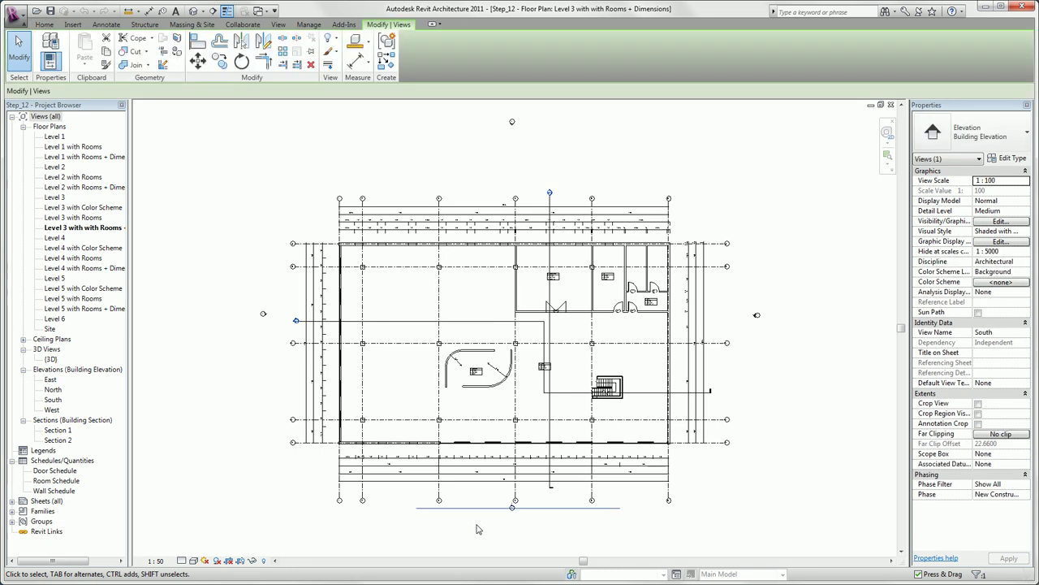
key("Escape")
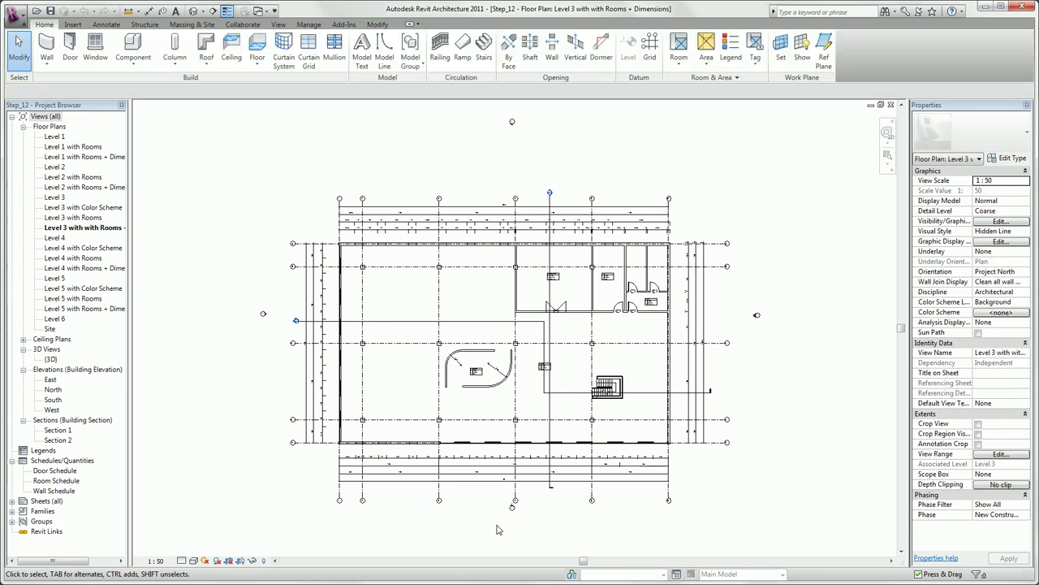
right_click(511, 508)
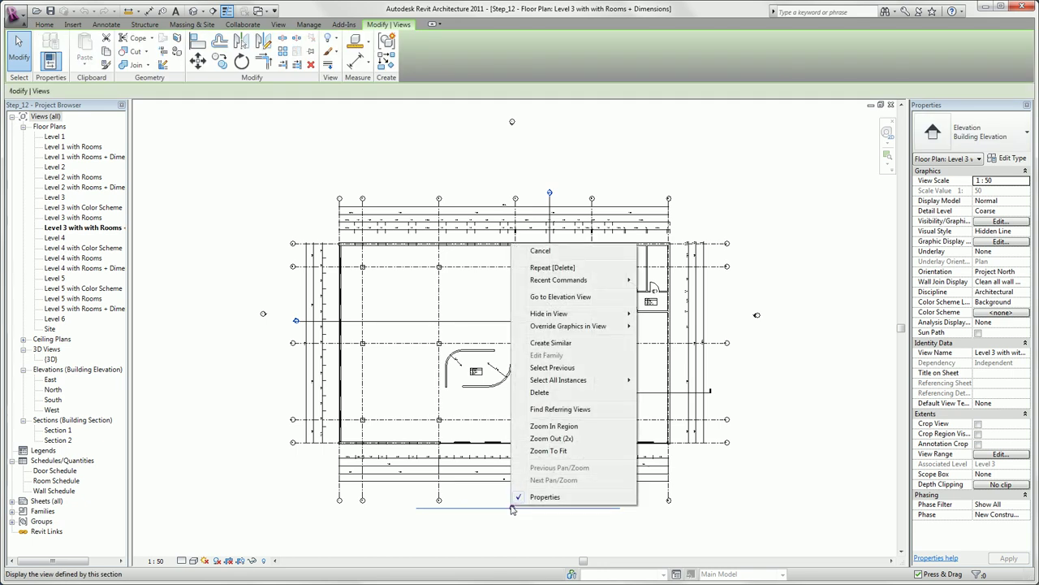
mouse_move(605, 317)
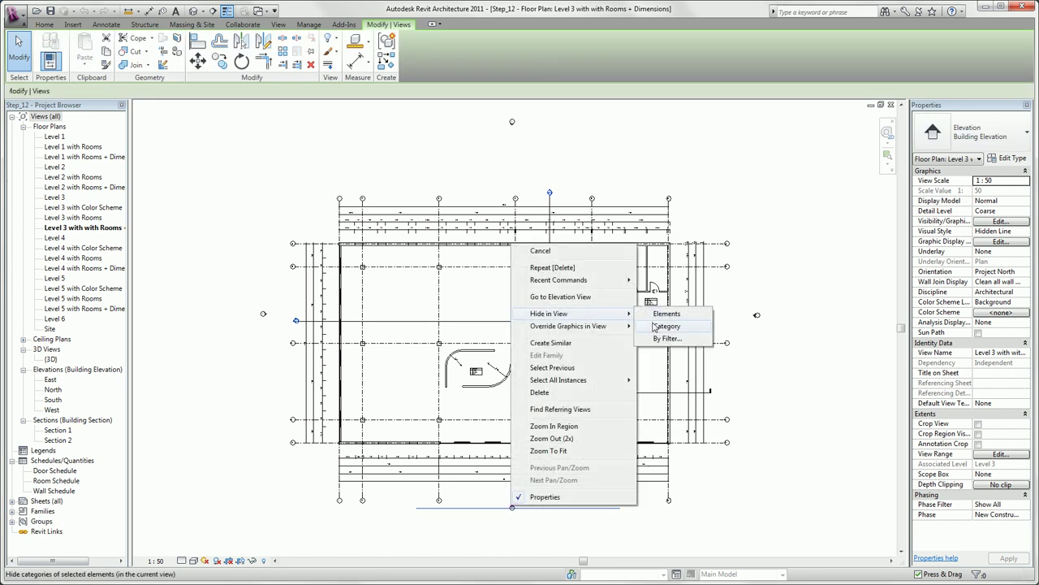
left_click(666, 325)
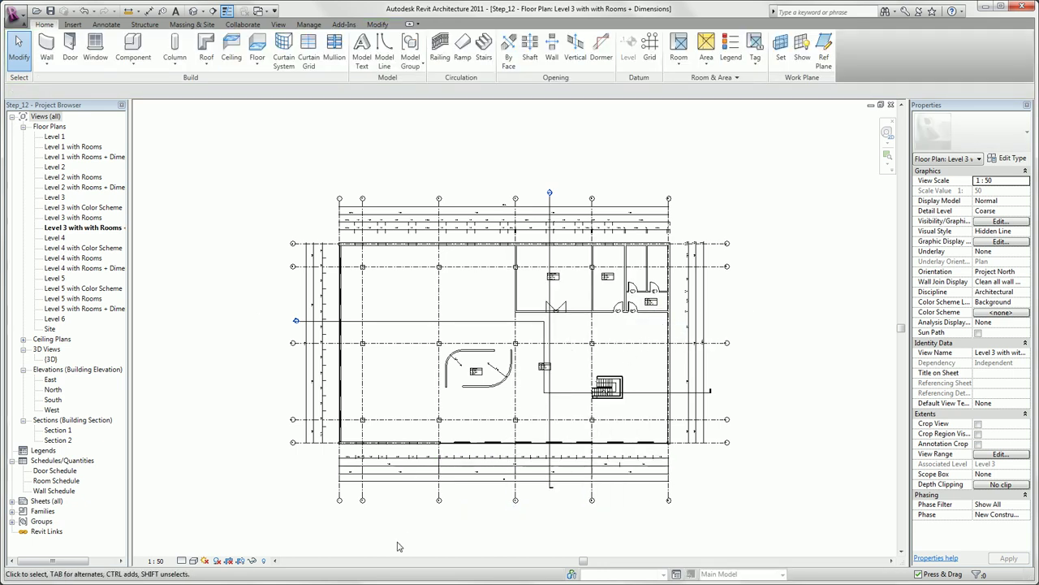
Step: Set the Level 3 plan's view scale to 1:100 and its detail level to Fine
scroll(386, 482, "up", 3)
scroll(387, 482, "up", 1)
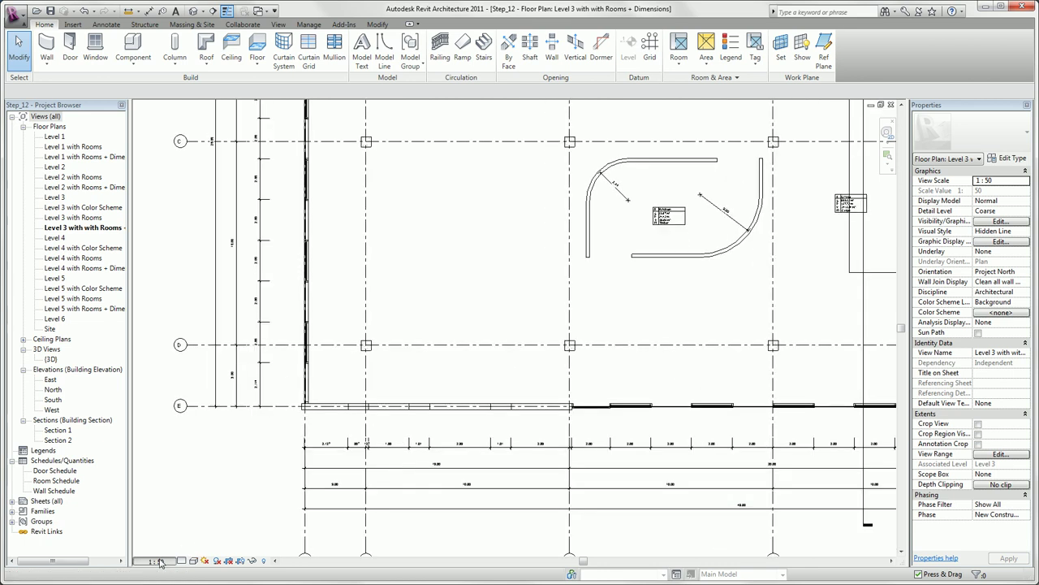
left_click(159, 560)
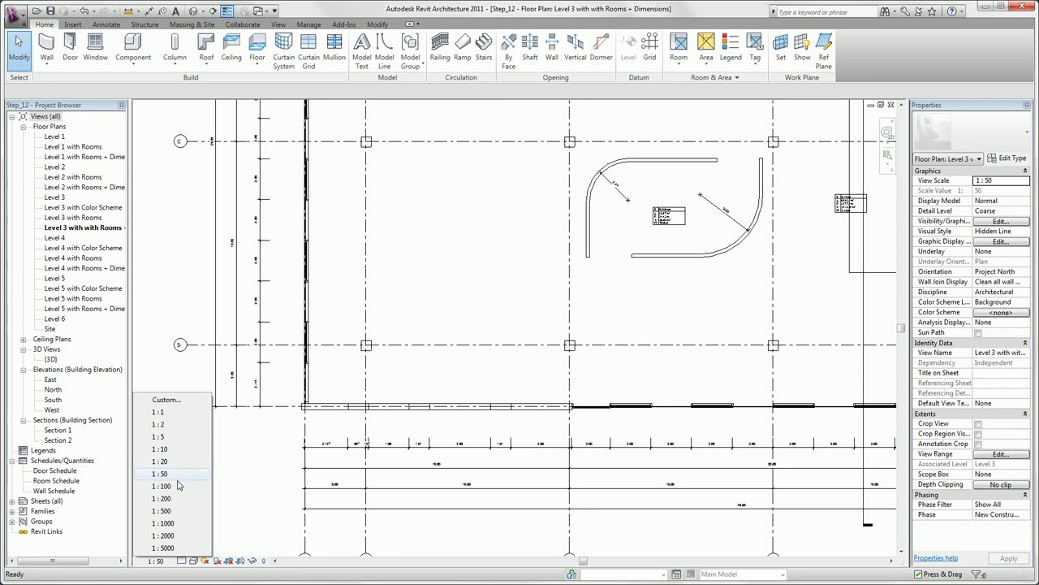
left_click(162, 486)
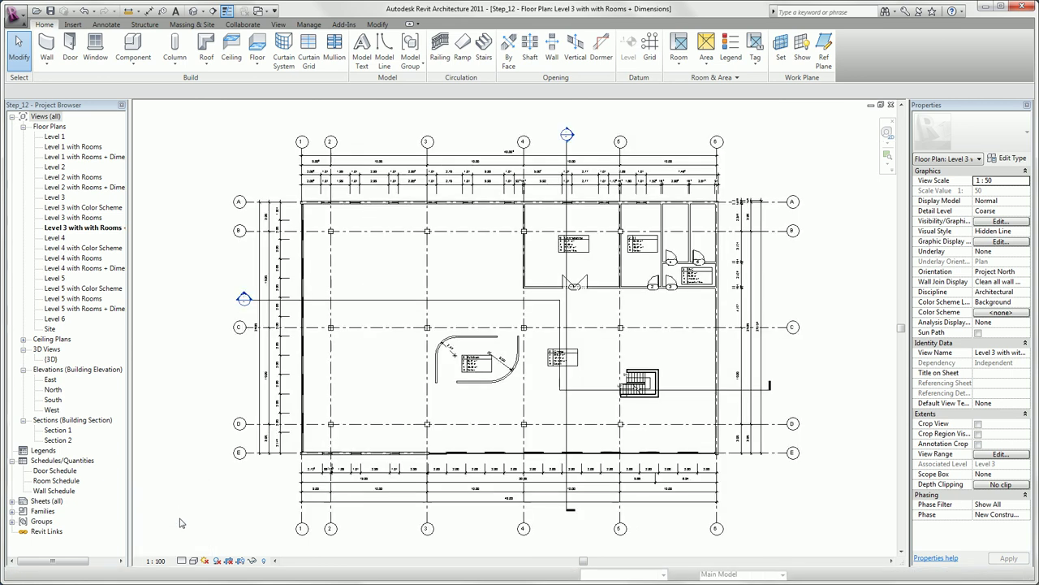
left_click(182, 560)
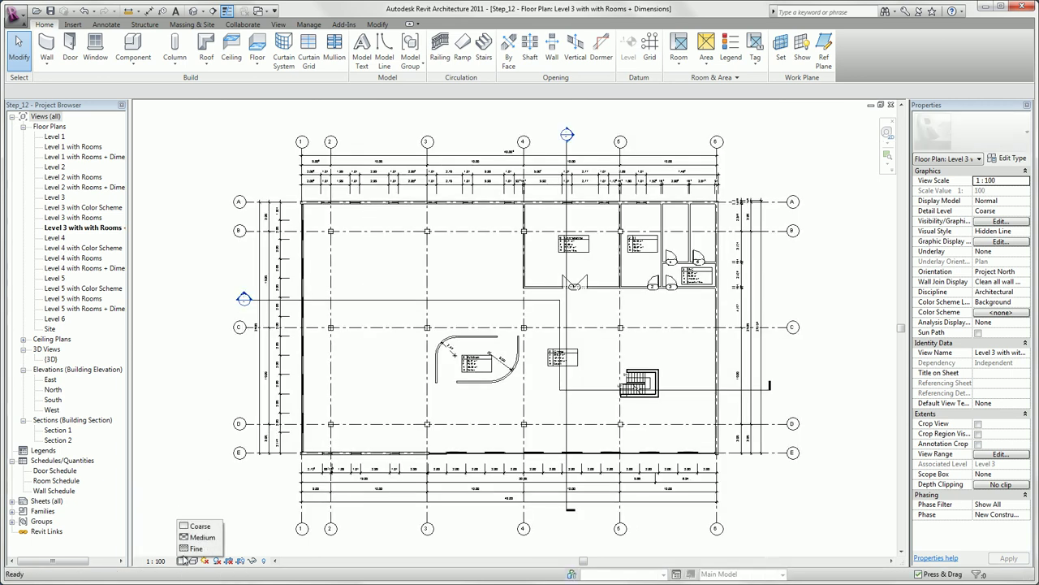
left_click(195, 553)
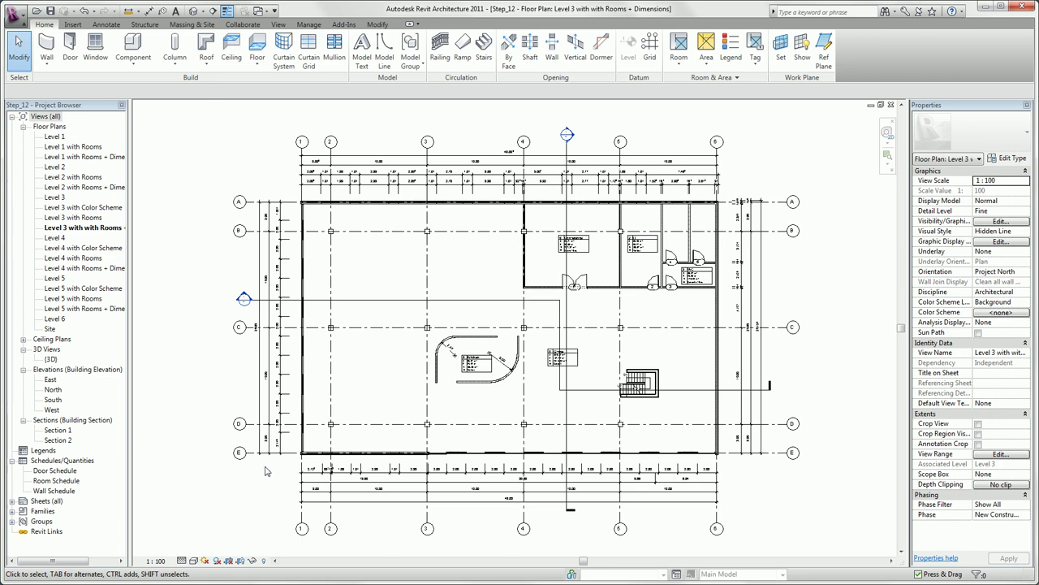
Step: Create a view template named View MPK from the Level 3 plan with rooms and dimensions, keeping its default included properties
right_click(113, 229)
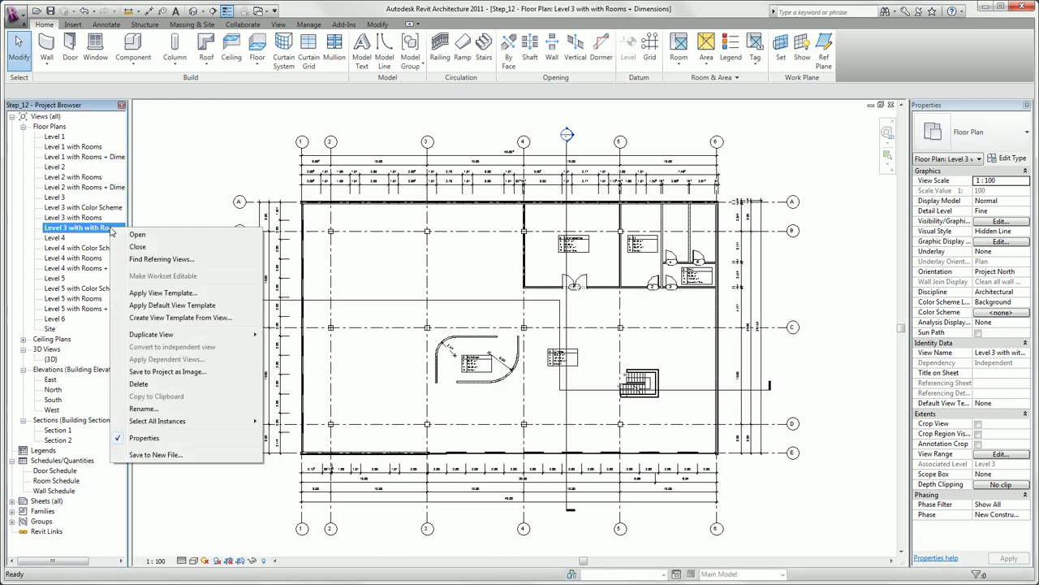
left_click(159, 324)
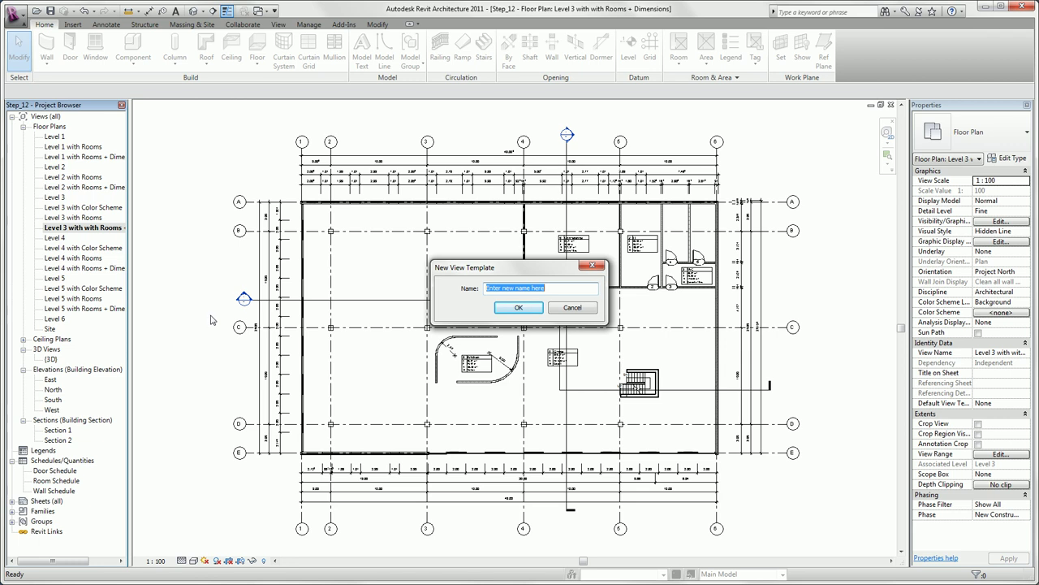
type("View MPK")
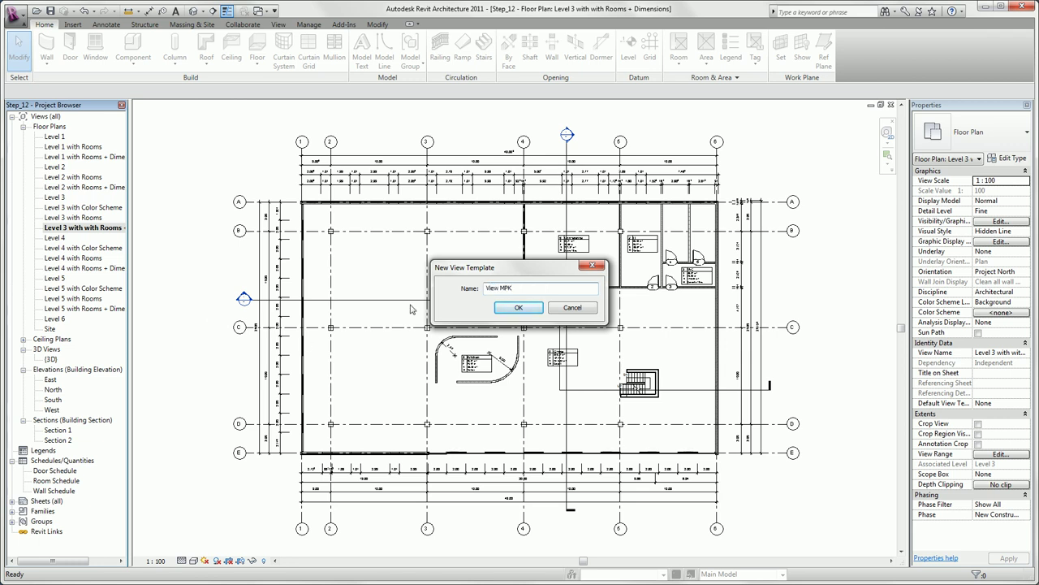
left_click(518, 307)
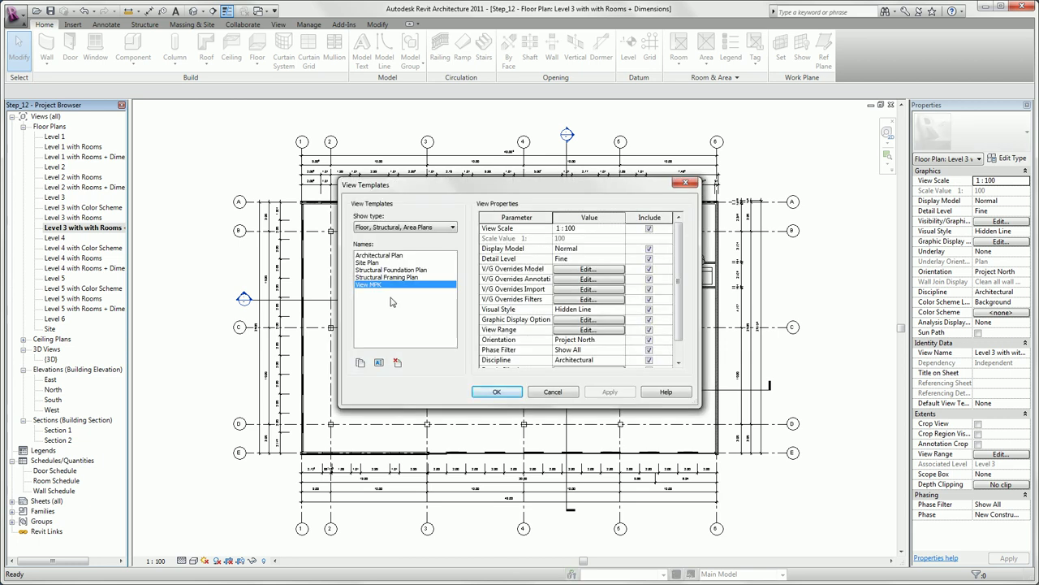
left_click(495, 391)
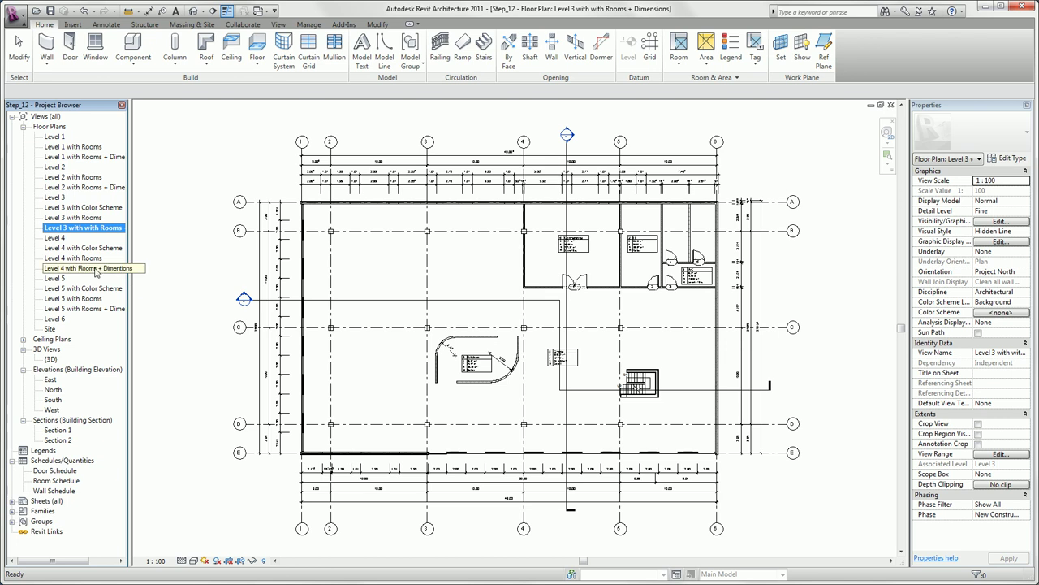
Step: Open the Level 4 with Rooms + Dimentions plan and apply the View MPK template to it
double_click(89, 268)
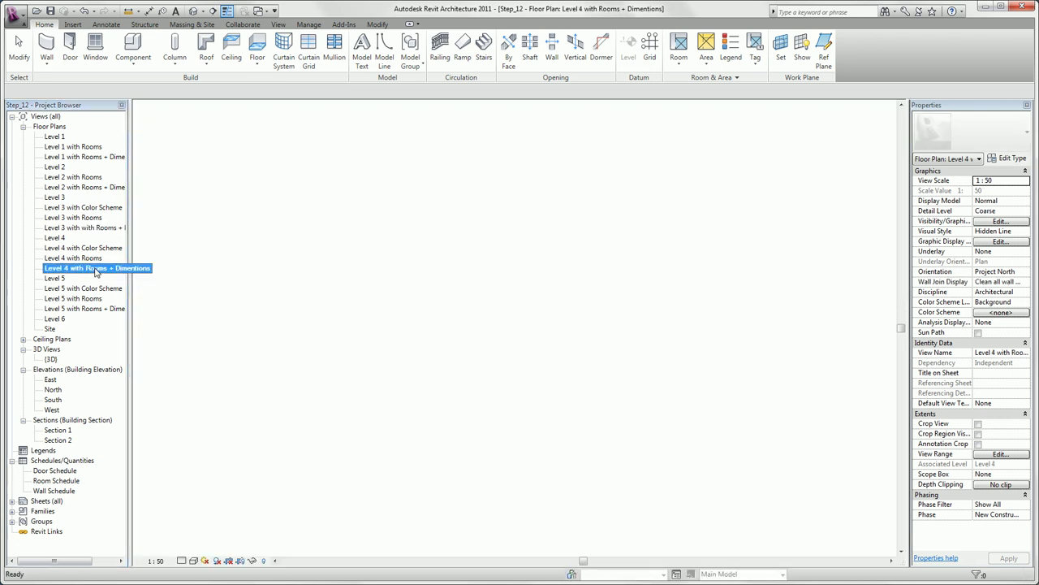
right_click(95, 270)
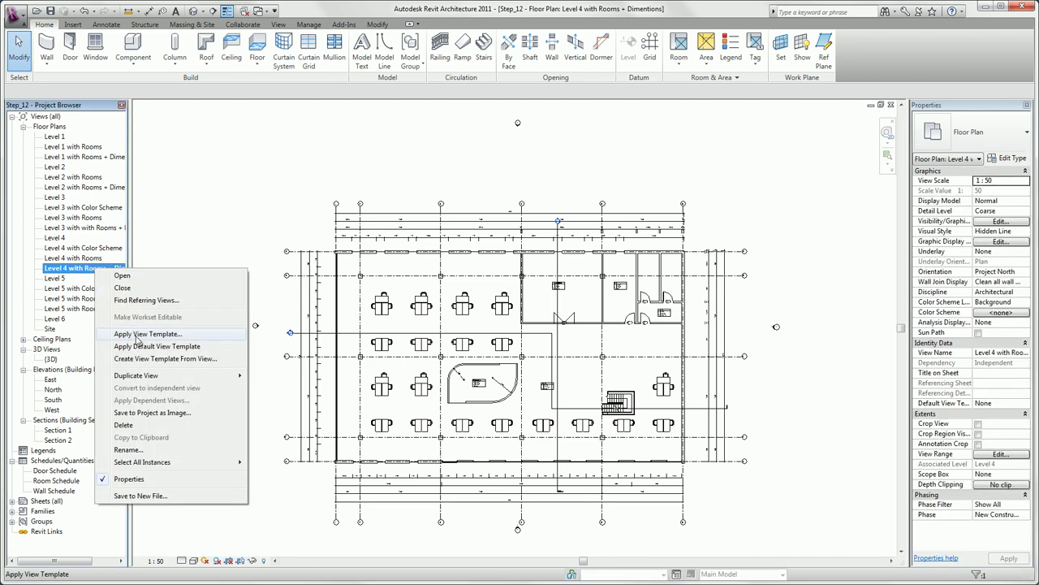
left_click(138, 336)
left_click(372, 300)
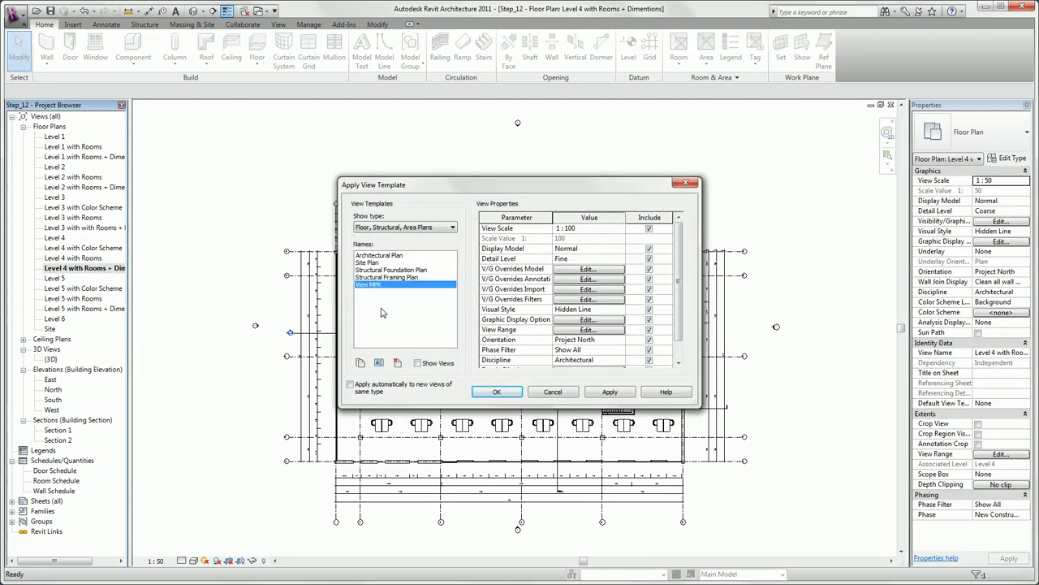
left_click(492, 392)
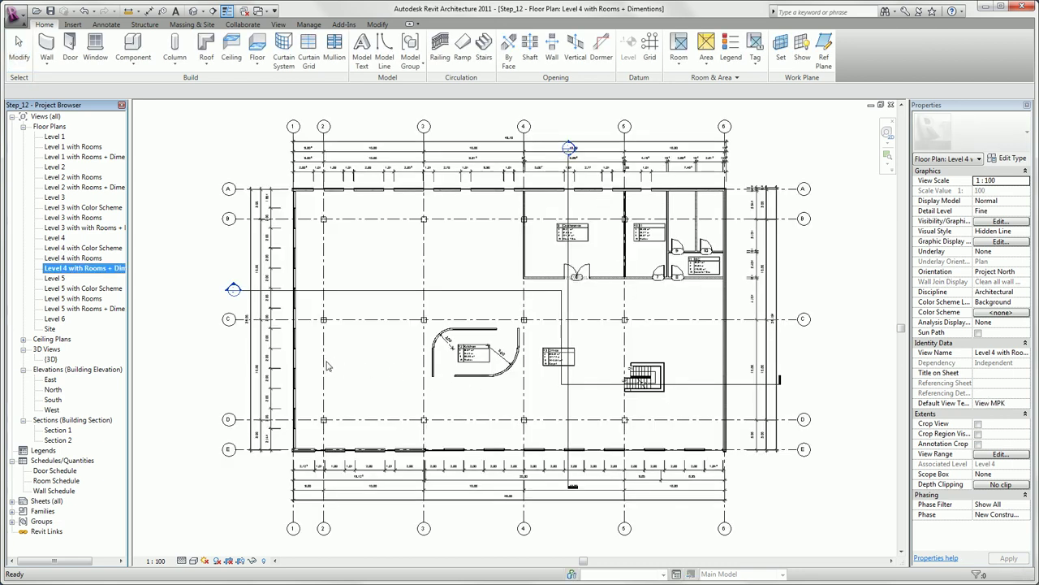
Step: Open Section 1 and apply the View MPK template to it, listing templates of all view types
double_click(57, 430)
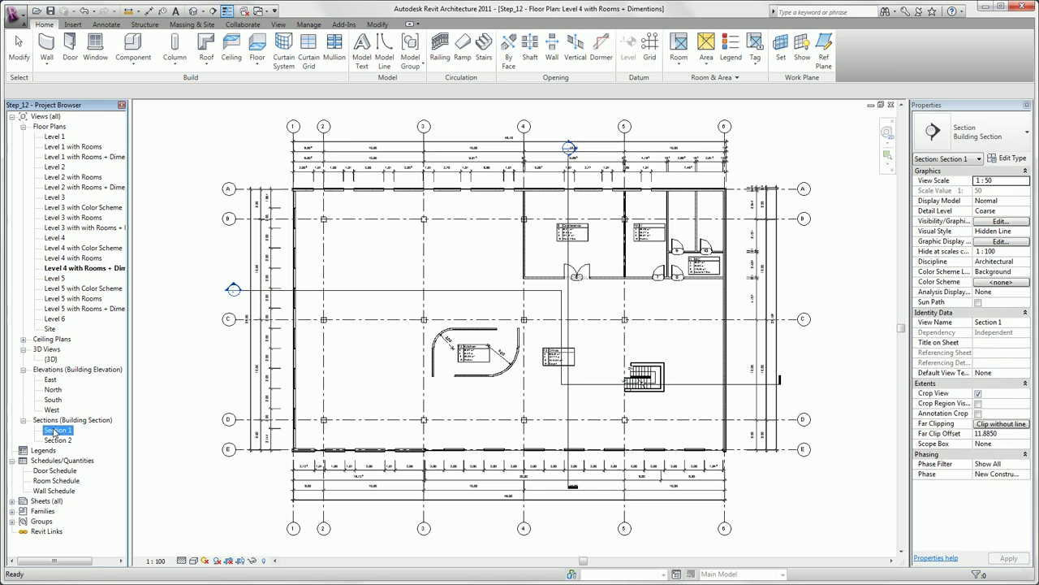
right_click(55, 433)
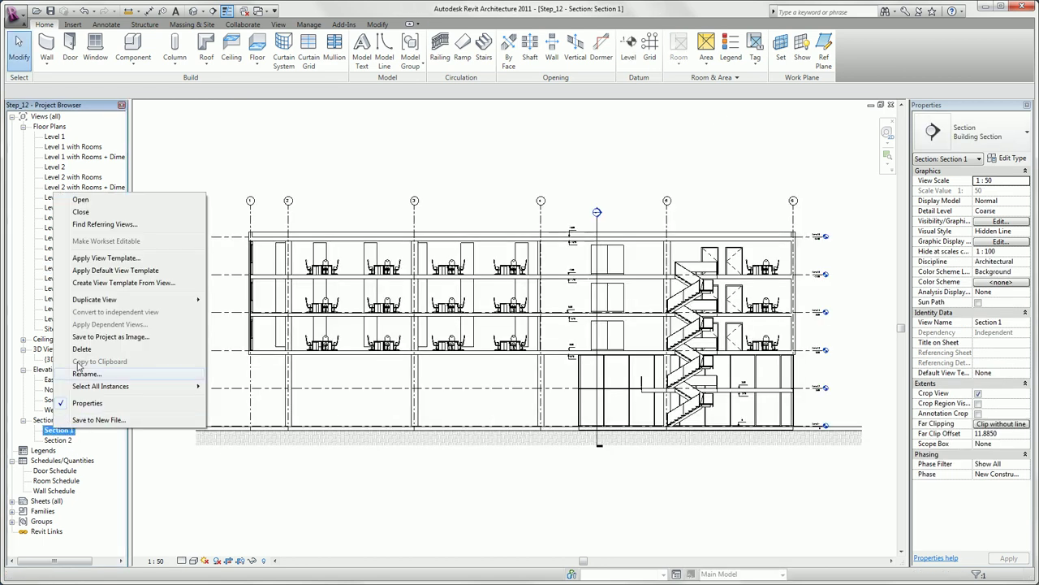
left_click(104, 258)
left_click(372, 227)
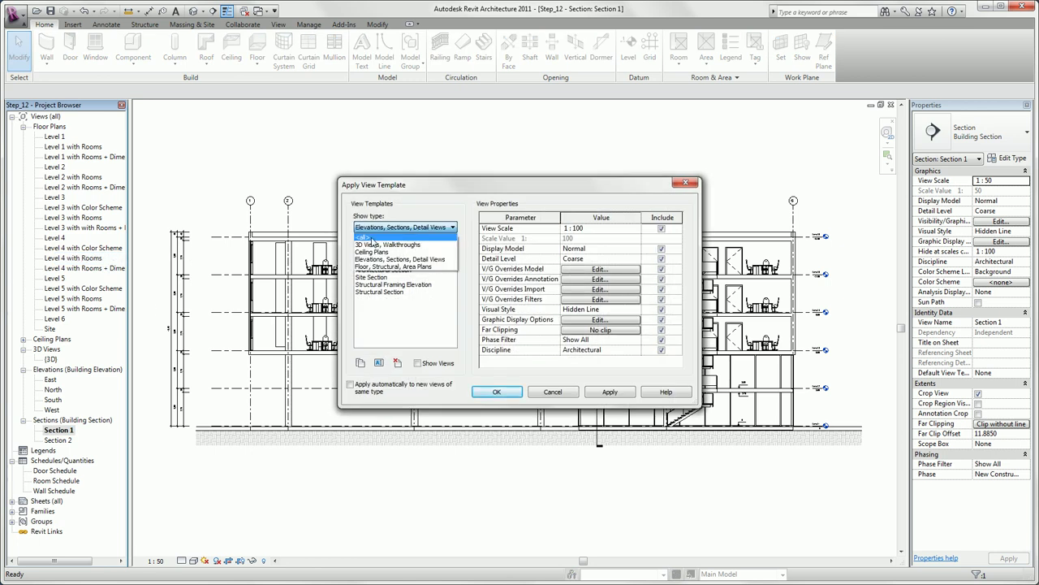
left_click(371, 237)
left_click_drag(451, 293, 449, 305)
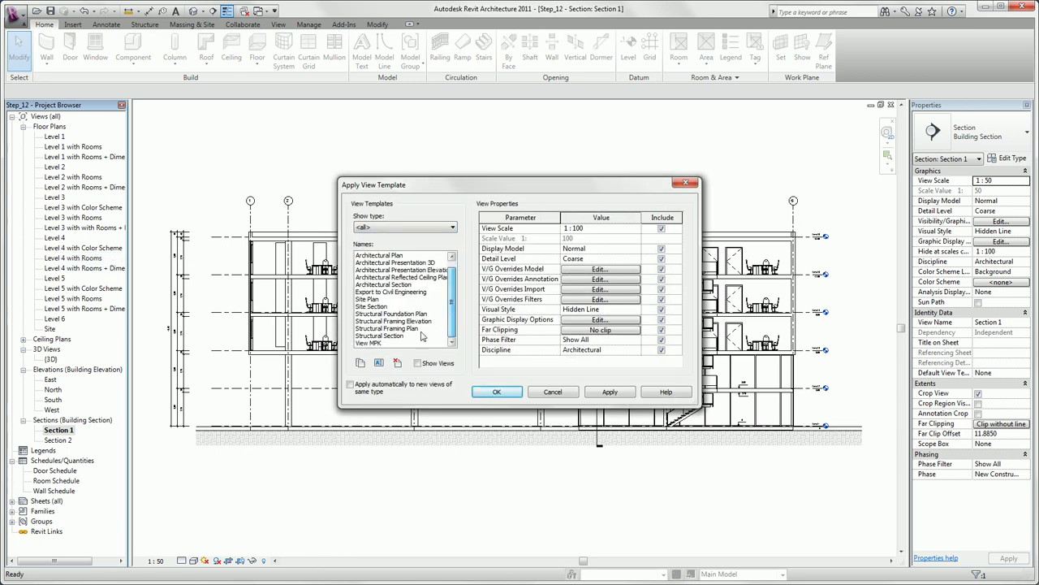
left_click(382, 344)
left_click(496, 391)
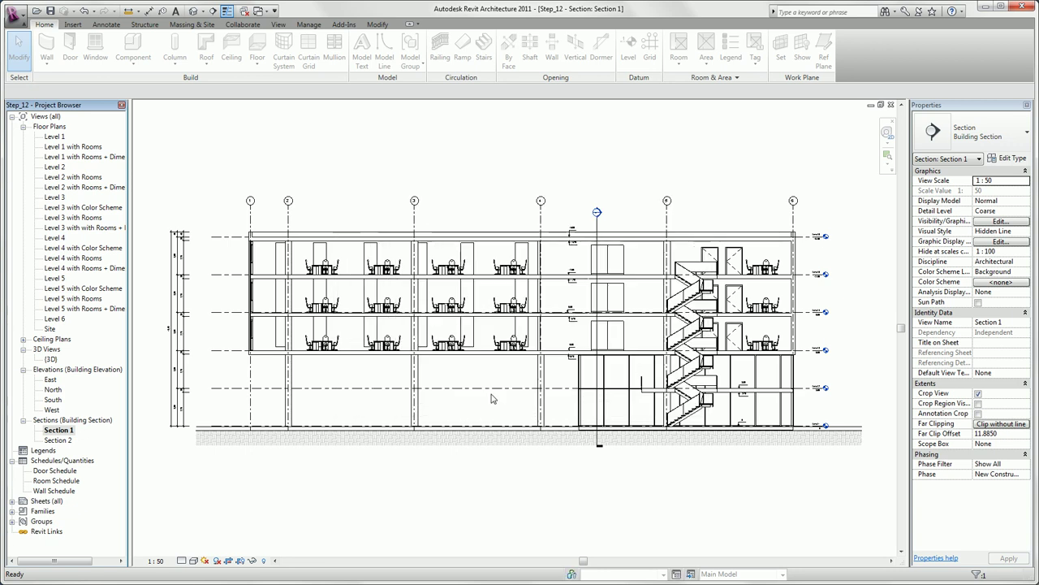
Step: Open the South elevation and enable its crop view with the crop region visible
double_click(53, 399)
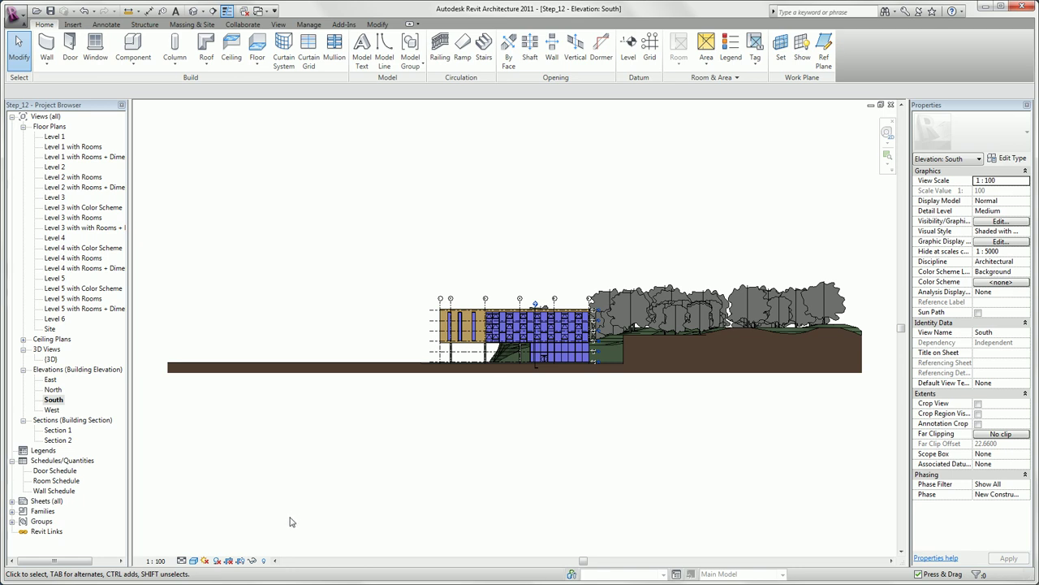
left_click(241, 564)
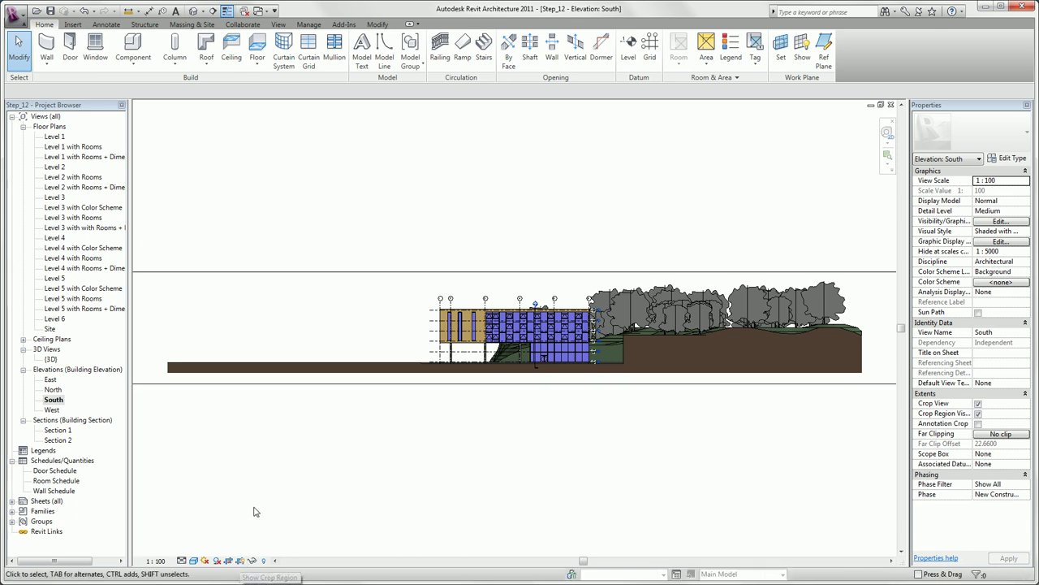
Step: Narrow the South elevation's crop region from both sides to fit closely around the building, and hide the crop boundary
left_click(447, 272)
scroll(471, 455, "down", 2)
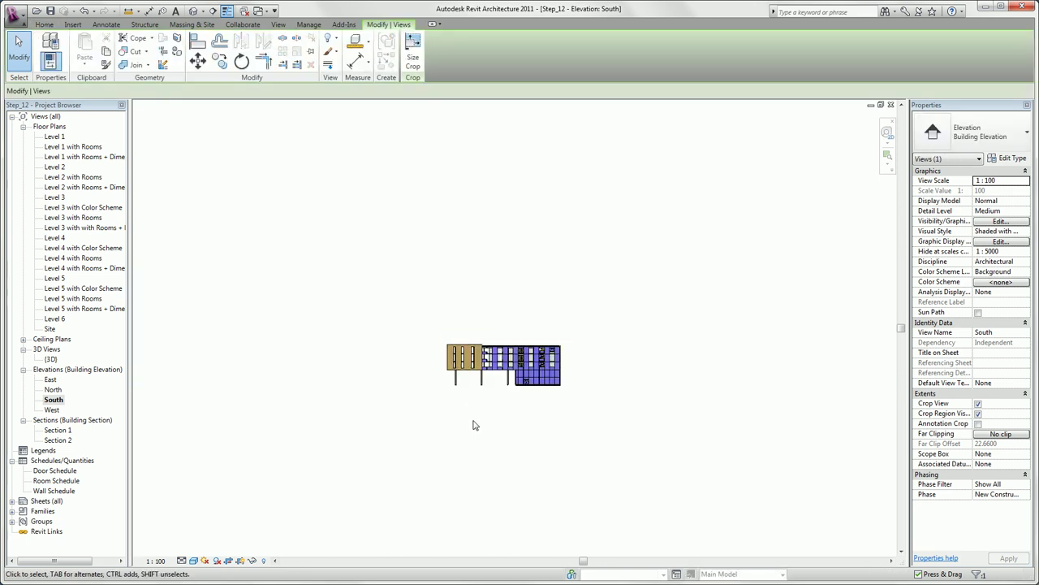
left_click_drag(226, 371, 437, 372)
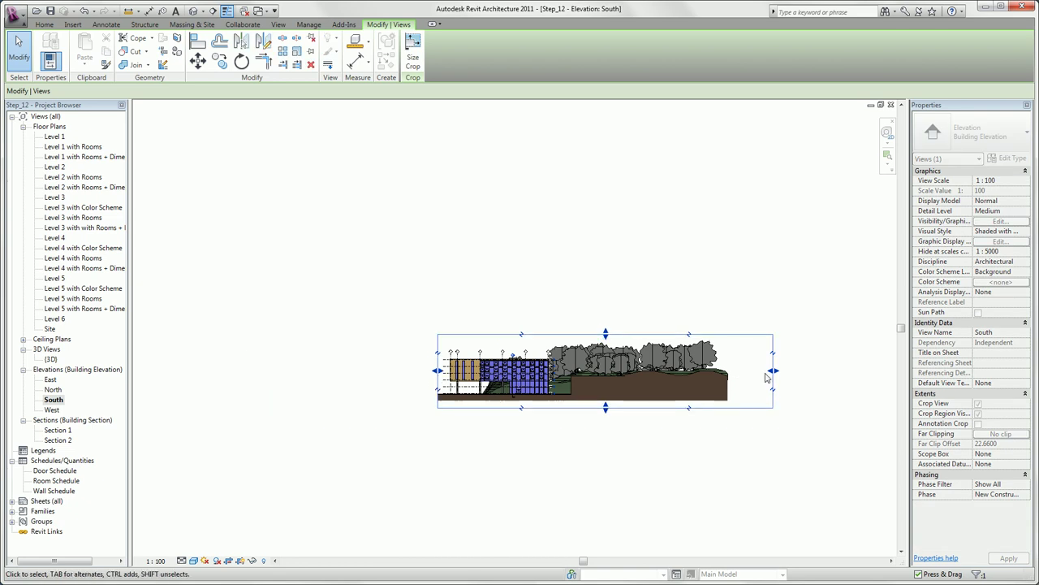
left_click(688, 333)
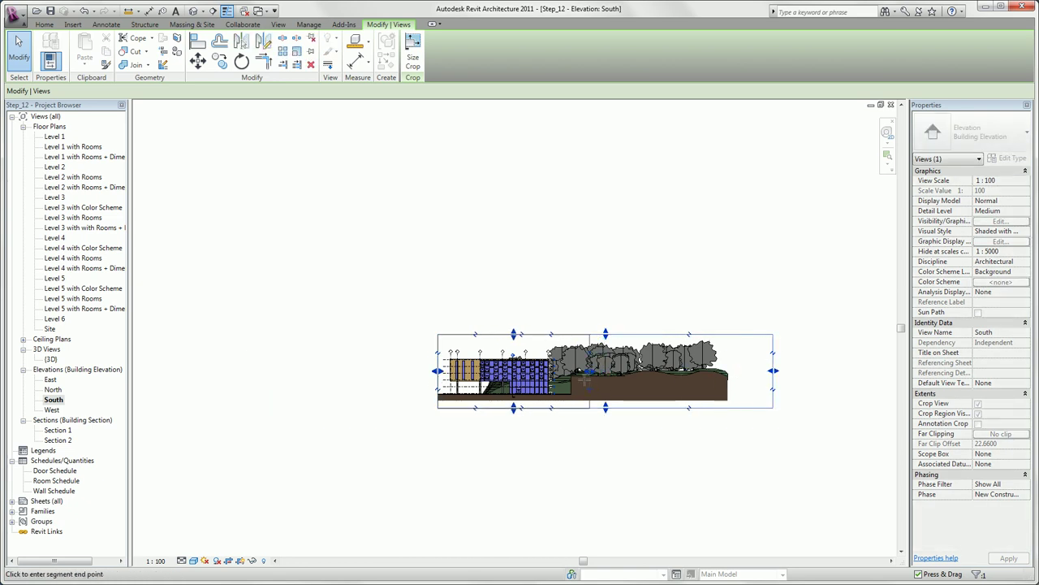
left_click(526, 434)
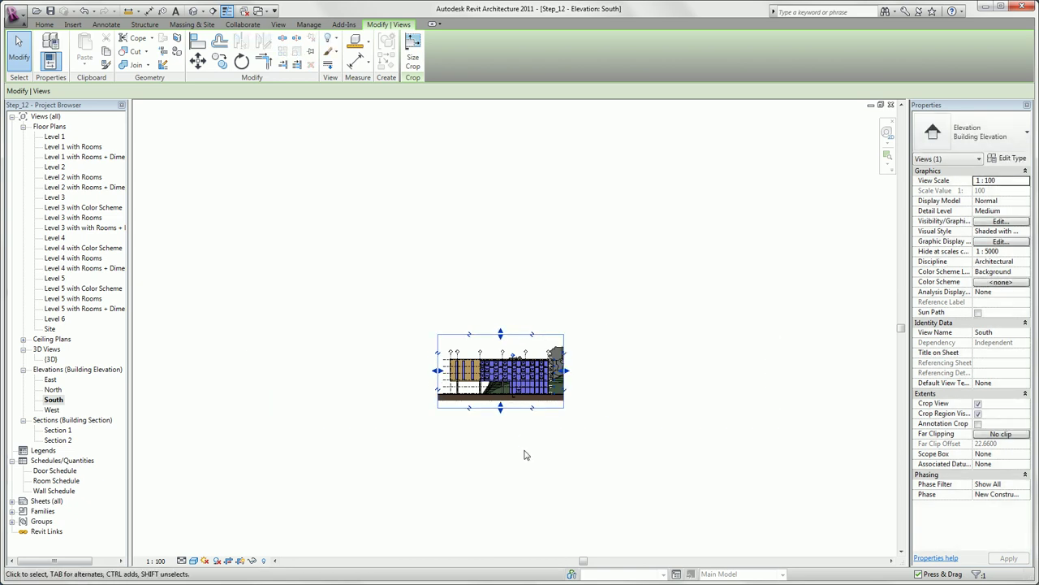
left_click(535, 440)
scroll(529, 438, "up", 4)
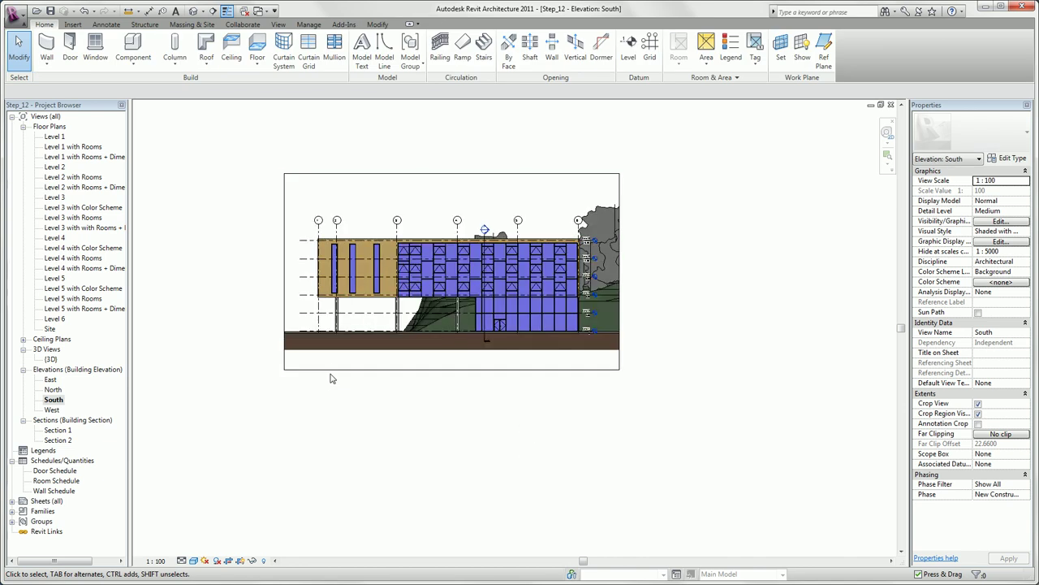
left_click(243, 561)
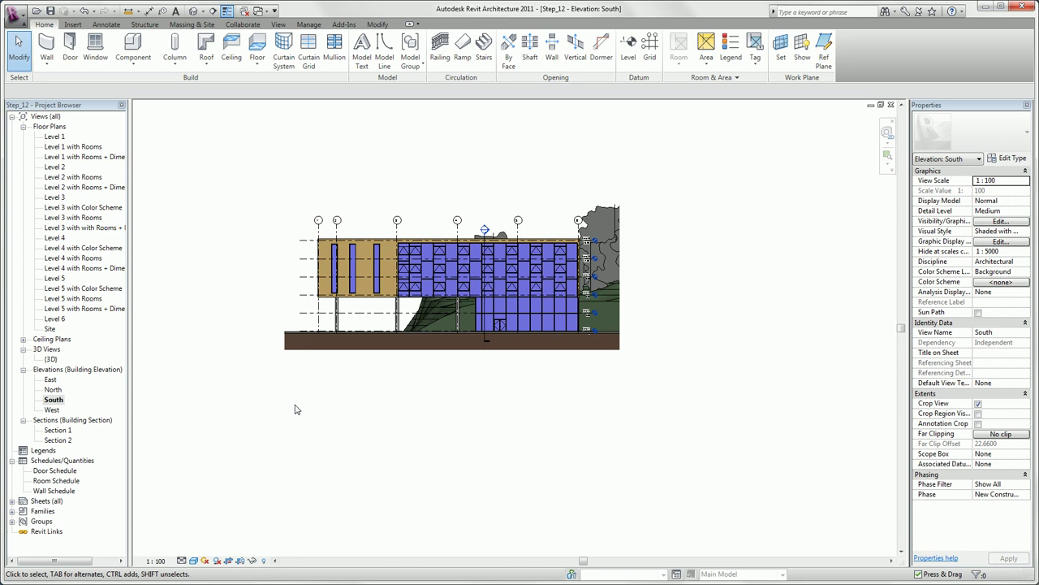
Step: Hide the levels, grids and section markers by category in the South elevation
left_click(299, 315)
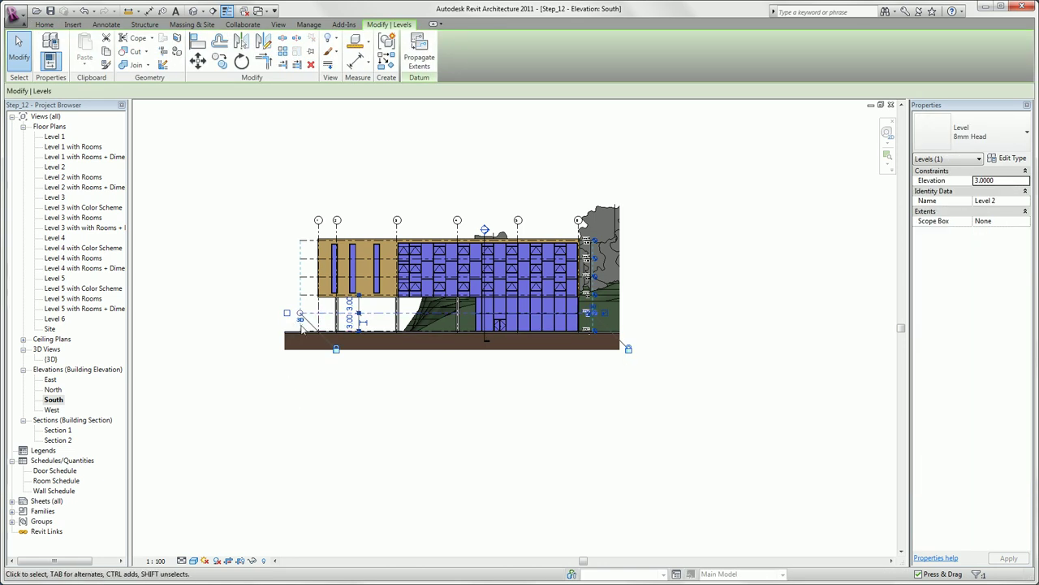
key("Escape")
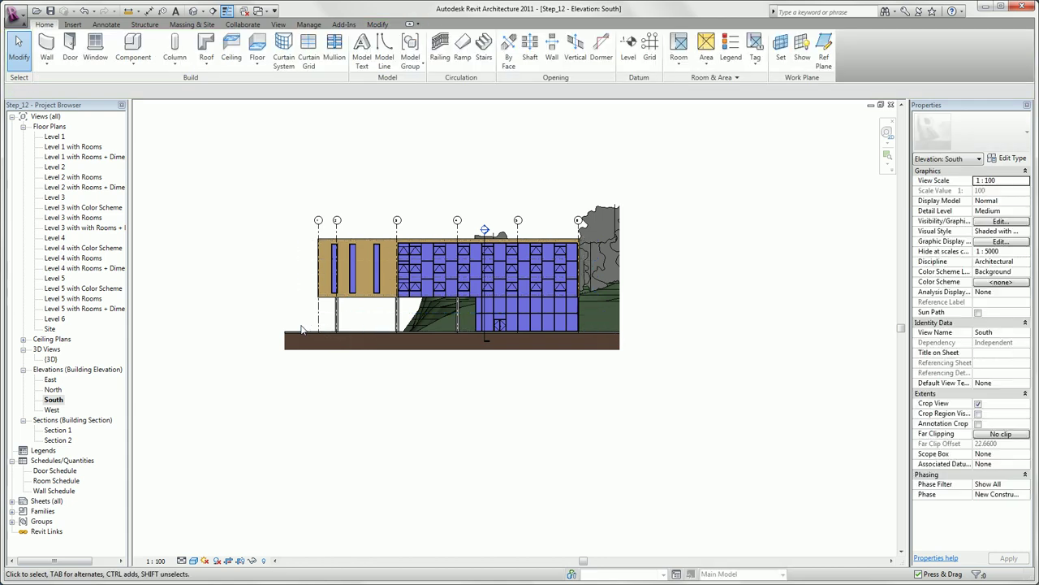
left_click(319, 233)
key("v")
key("h")
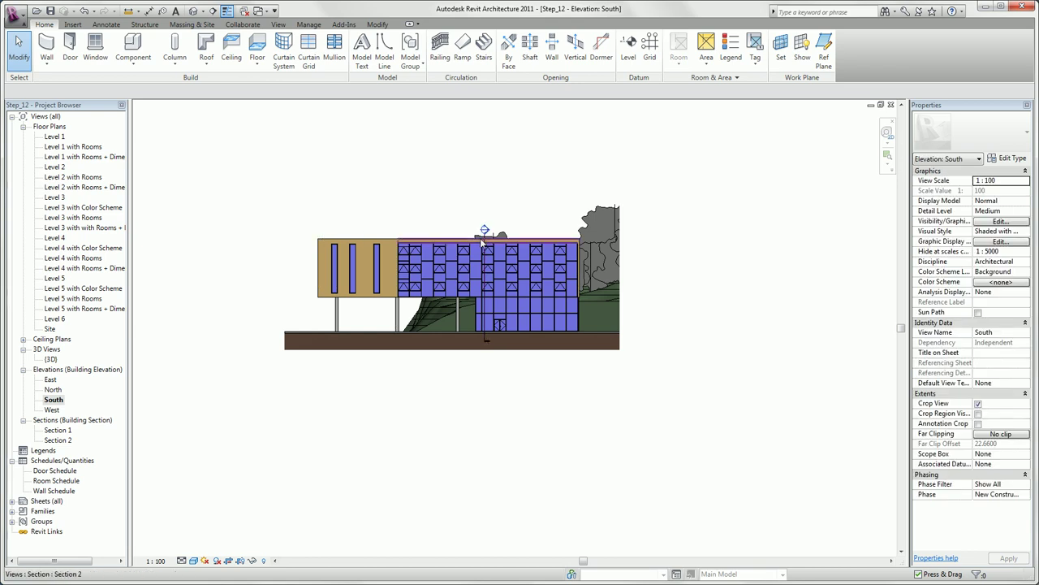
left_click(483, 240)
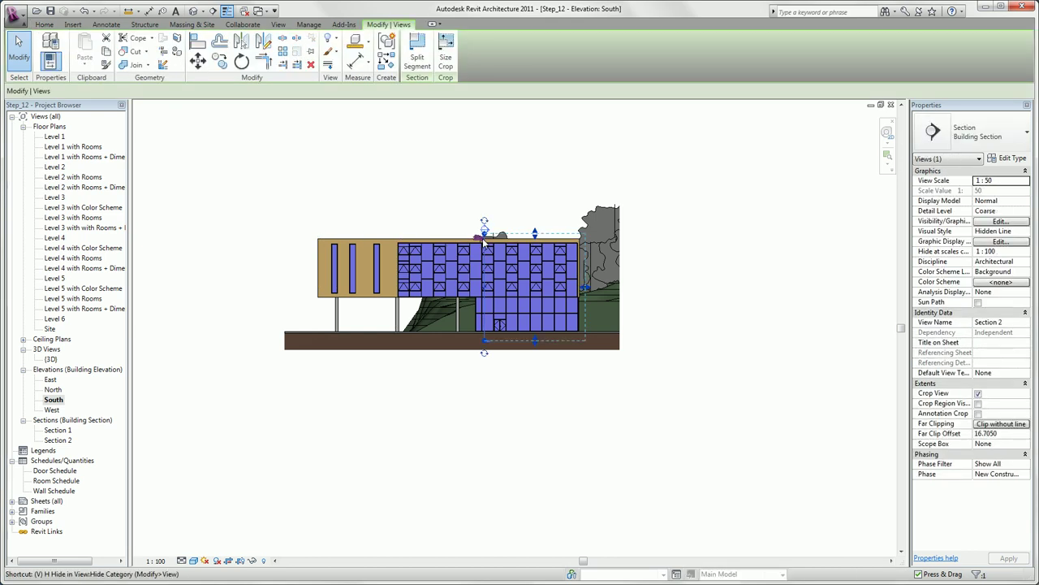
key("Escape")
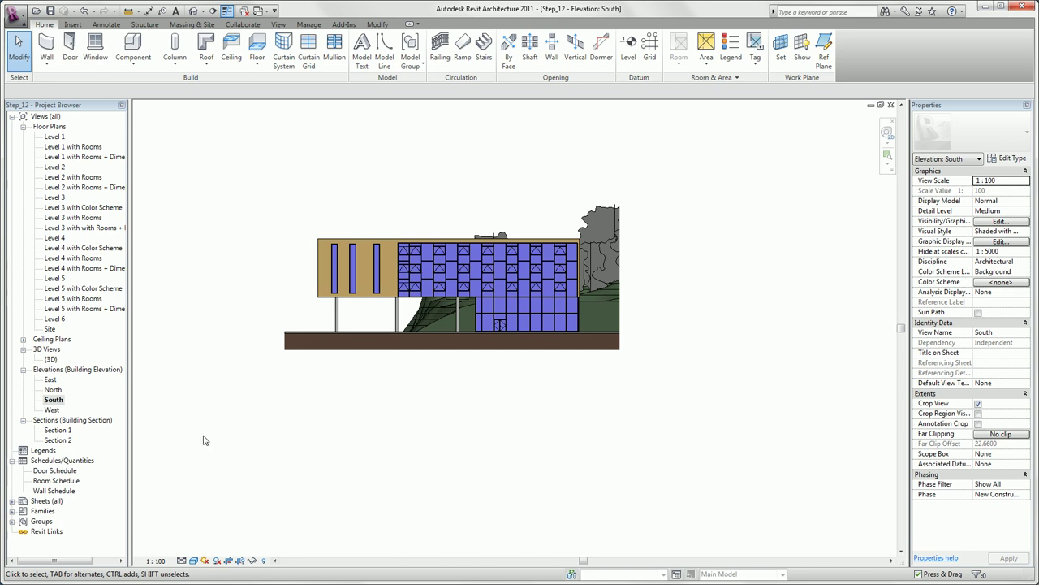
Step: In the Site plan, place a perspective camera southwest of the building, aimed at the building's northeast corner
double_click(50, 329)
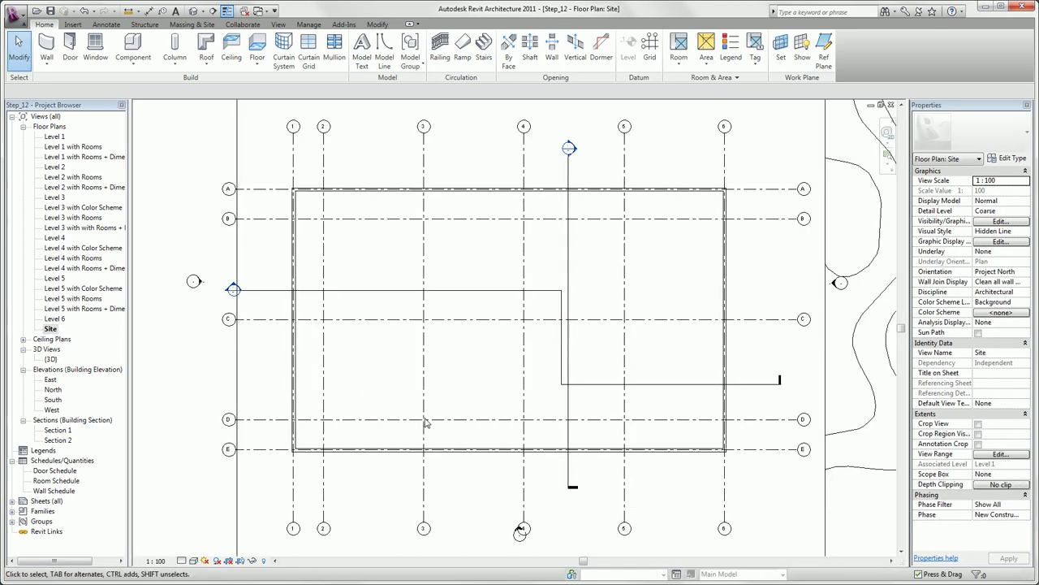
scroll(293, 264, "down", 5)
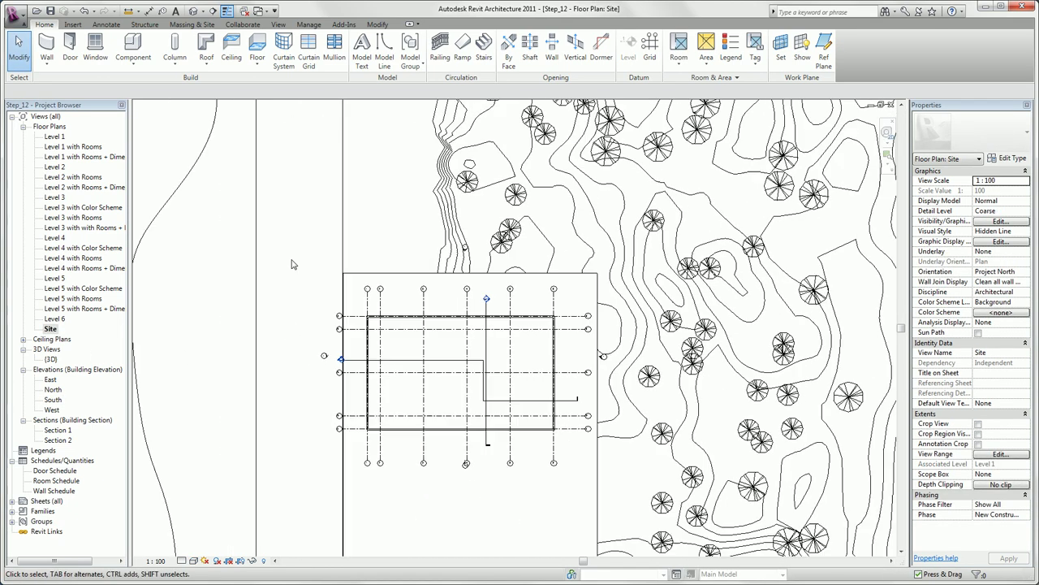
left_click(278, 24)
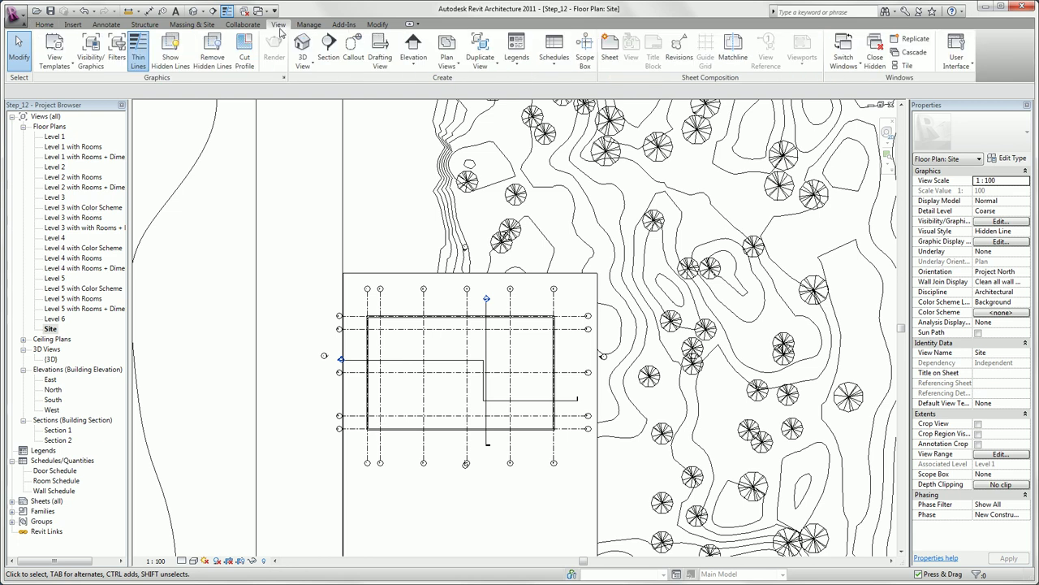
left_click(304, 66)
left_click(316, 106)
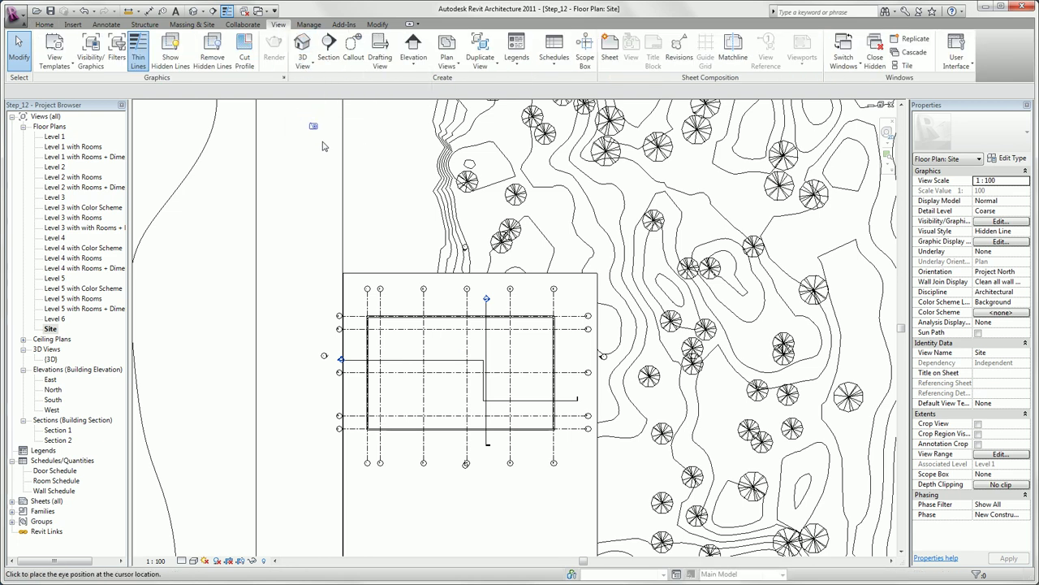
scroll(315, 378, "down", 1)
scroll(315, 377, "down", 1)
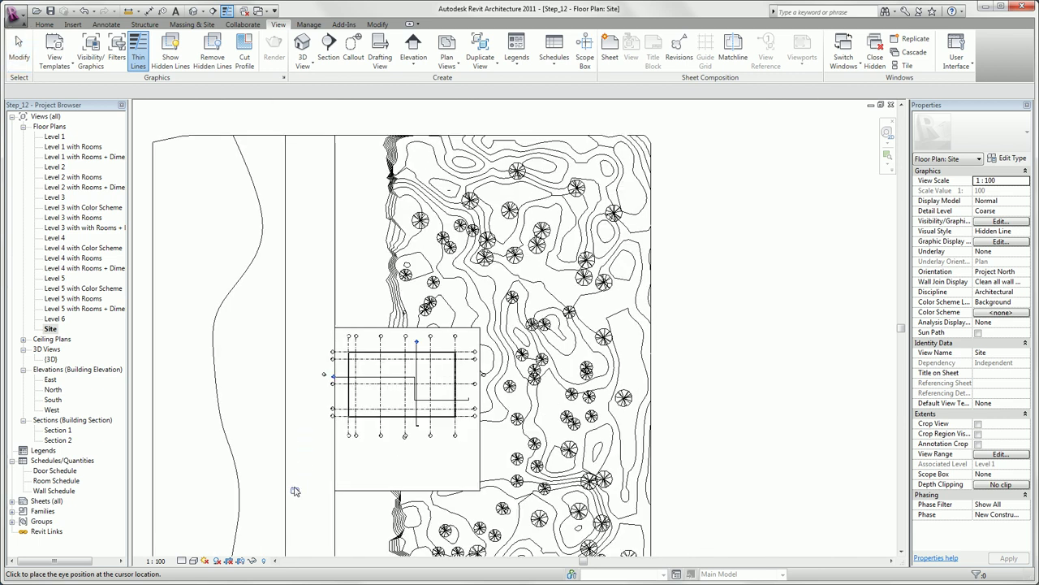
left_click(293, 486)
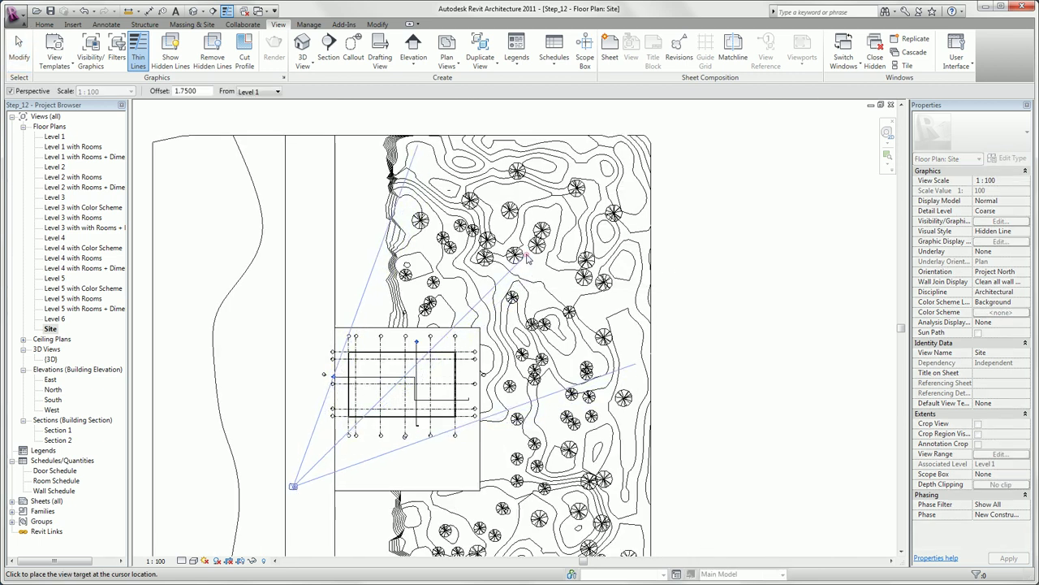
left_click(438, 342)
scroll(479, 351, "down", 1)
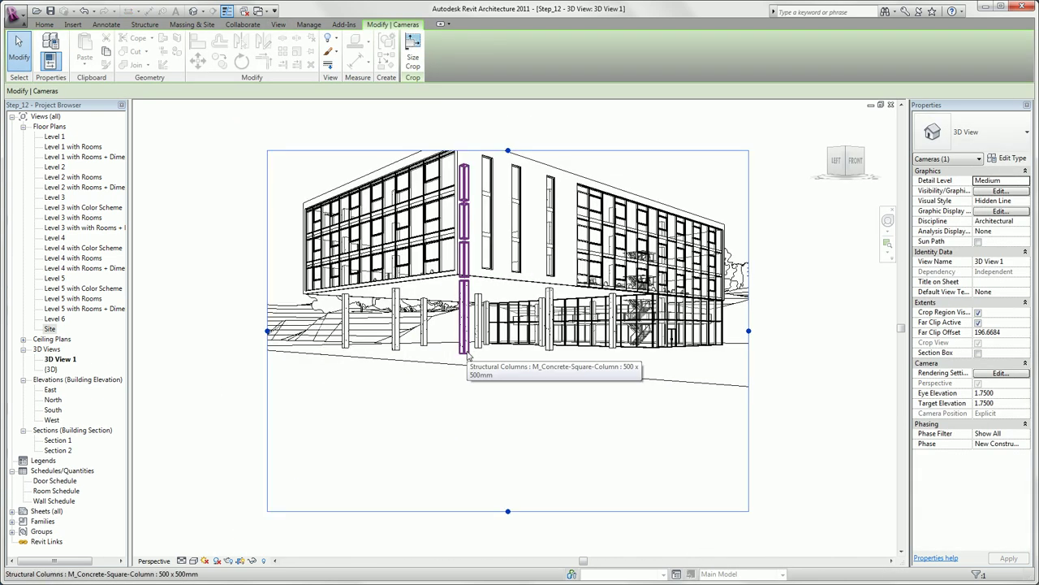
Step: Extend the camera view's crop region upward to include the roof corner, and raise its lower edge to trim the empty foreground
left_click_drag(508, 151, 508, 105)
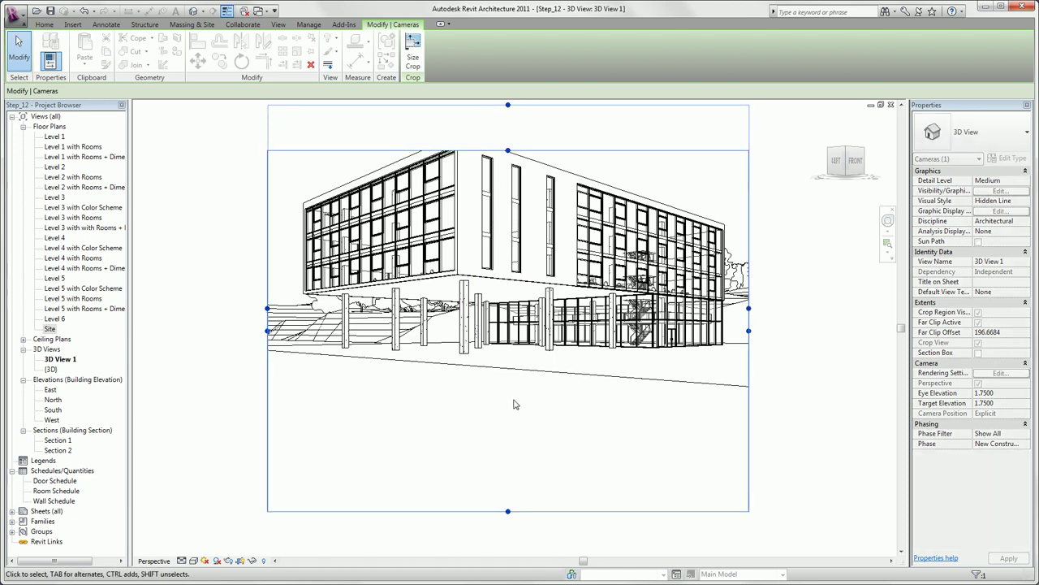
left_click_drag(507, 511, 508, 416)
left_click(526, 468)
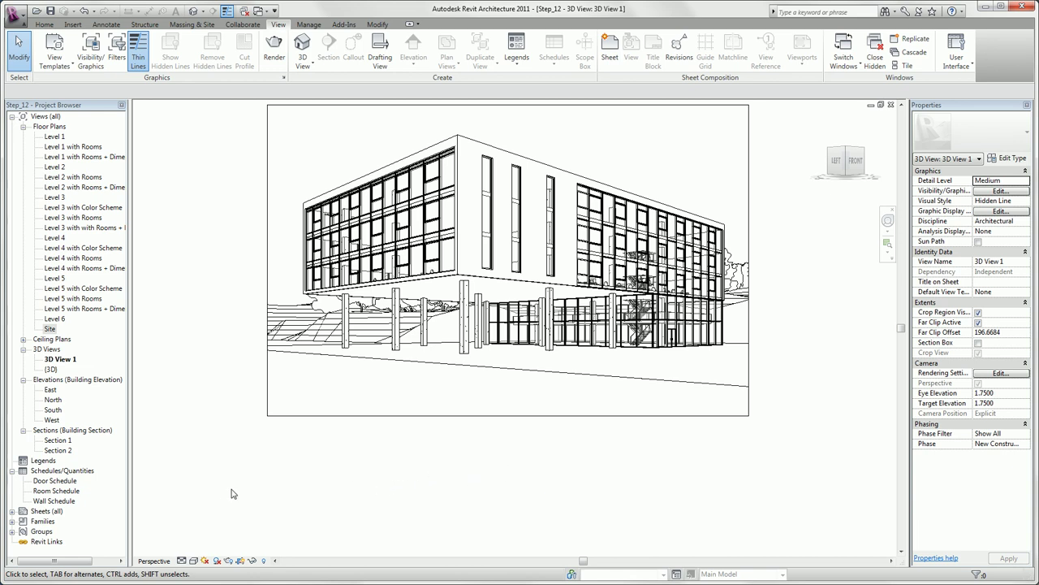
Step: Open sheet A101 - A0 and place the Level 3 with Rooms + Dimensions plan in its lower-left area
left_click(11, 511)
left_click(48, 510)
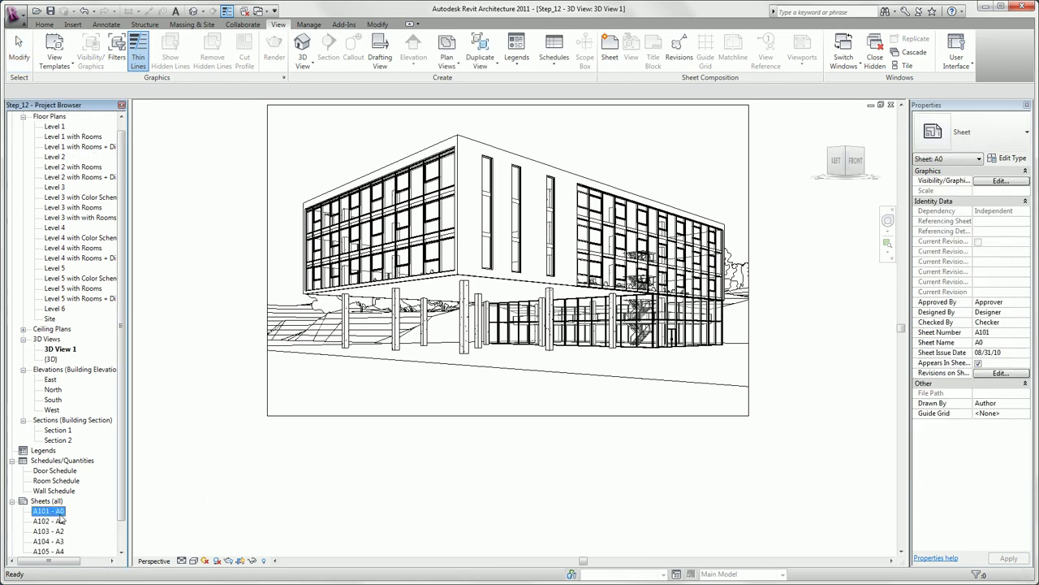
double_click(60, 512)
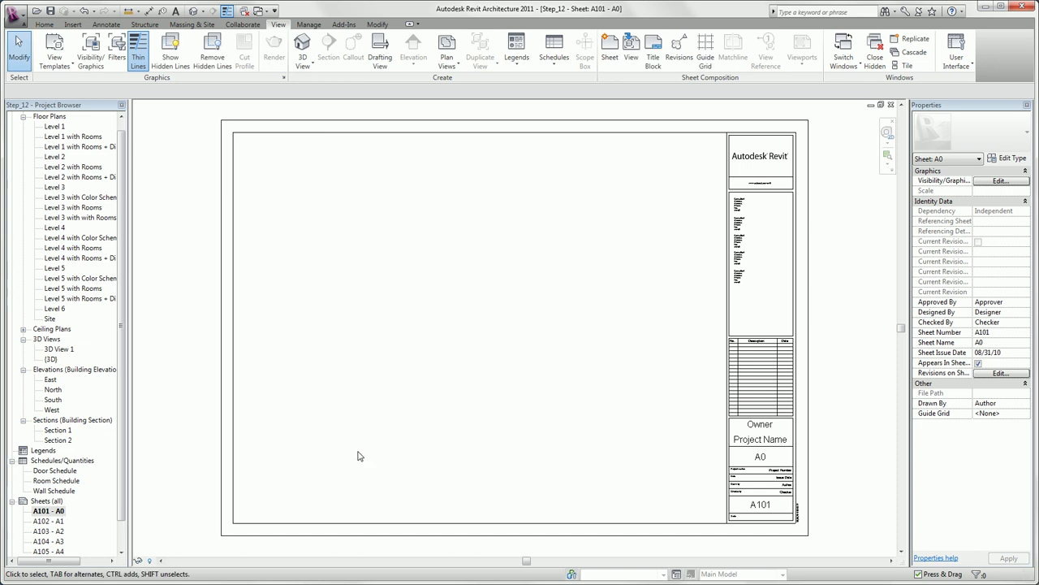
left_click_drag(122, 415, 128, 393)
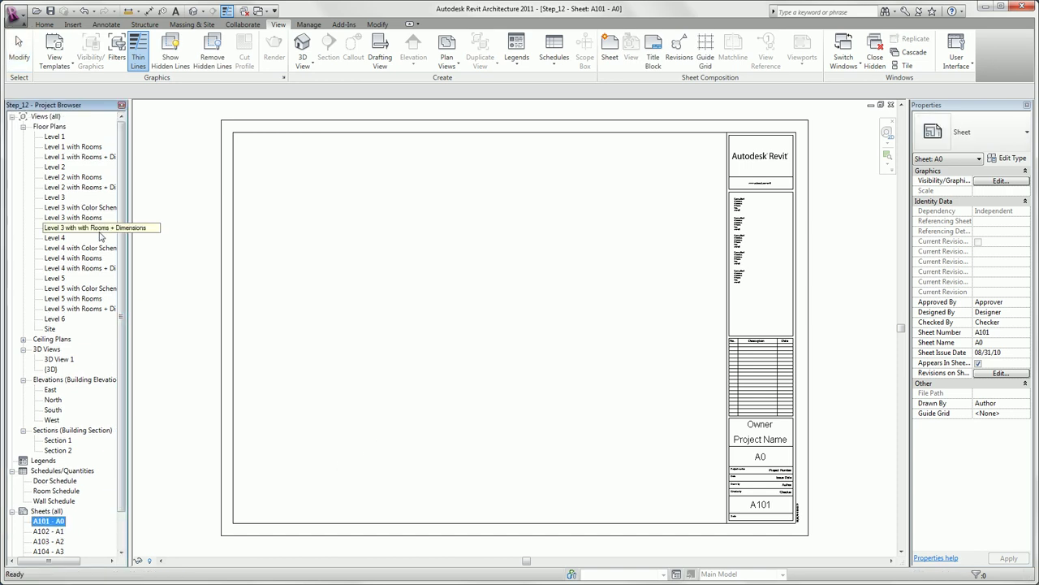
left_click_drag(100, 232, 401, 406)
left_click(394, 407)
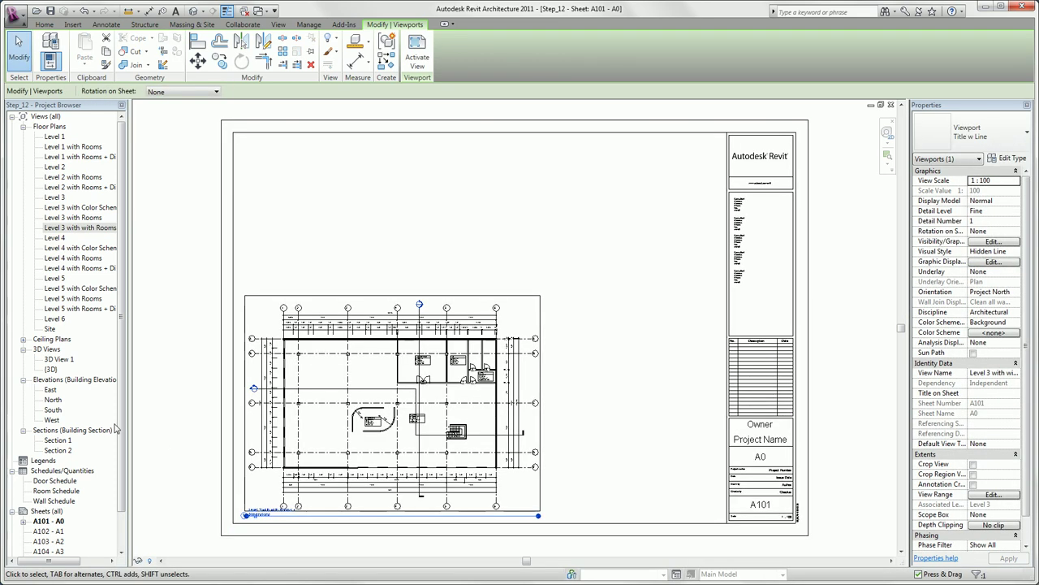
Step: Place Section 1 on the sheet aligned above the plan, and 3D View 1 to the right of the section
left_click_drag(57, 439, 356, 240)
left_click(387, 209)
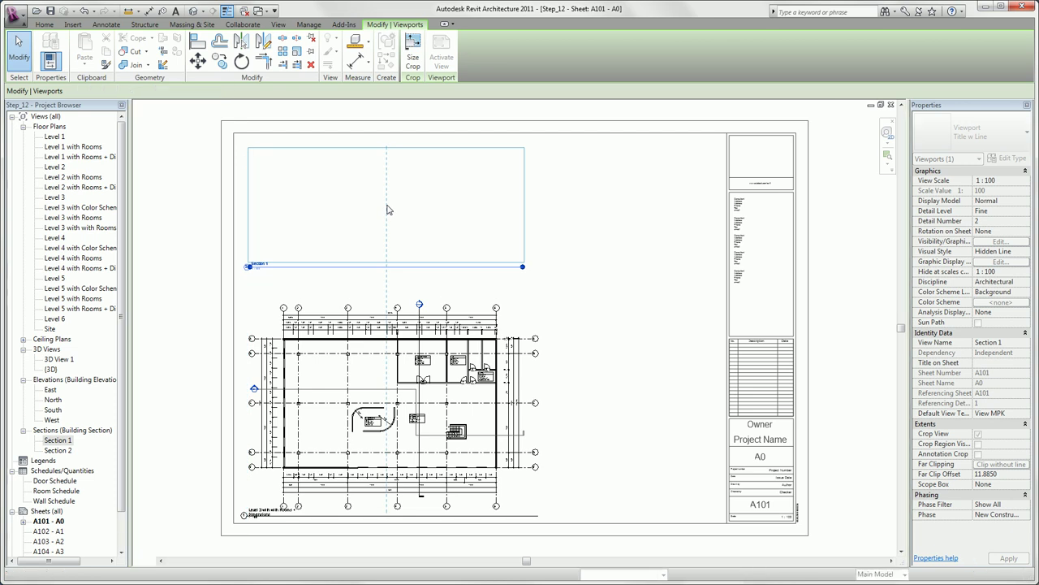
left_click(387, 209)
left_click(59, 359)
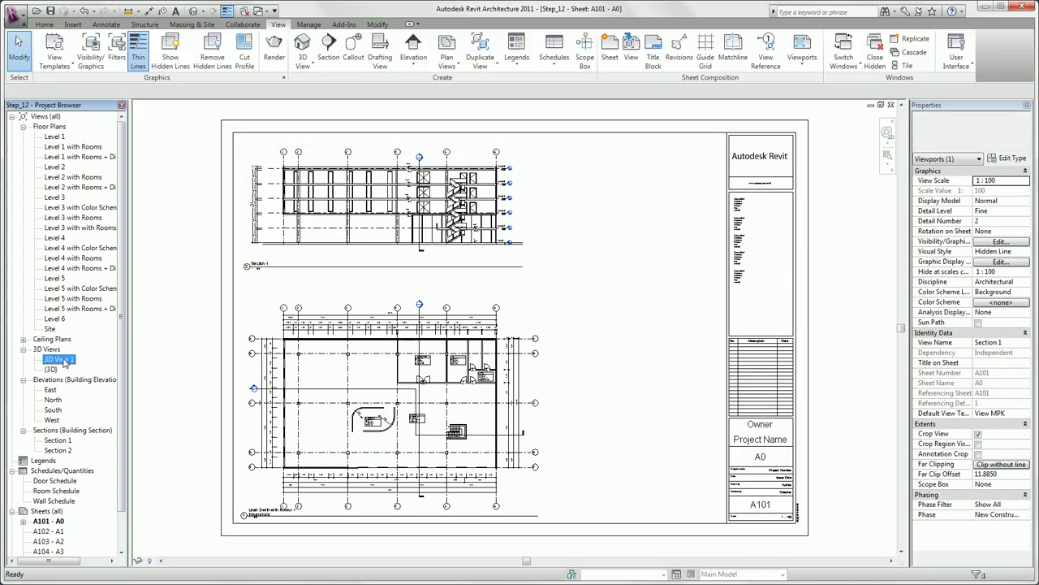
left_click_drag(59, 359, 479, 244)
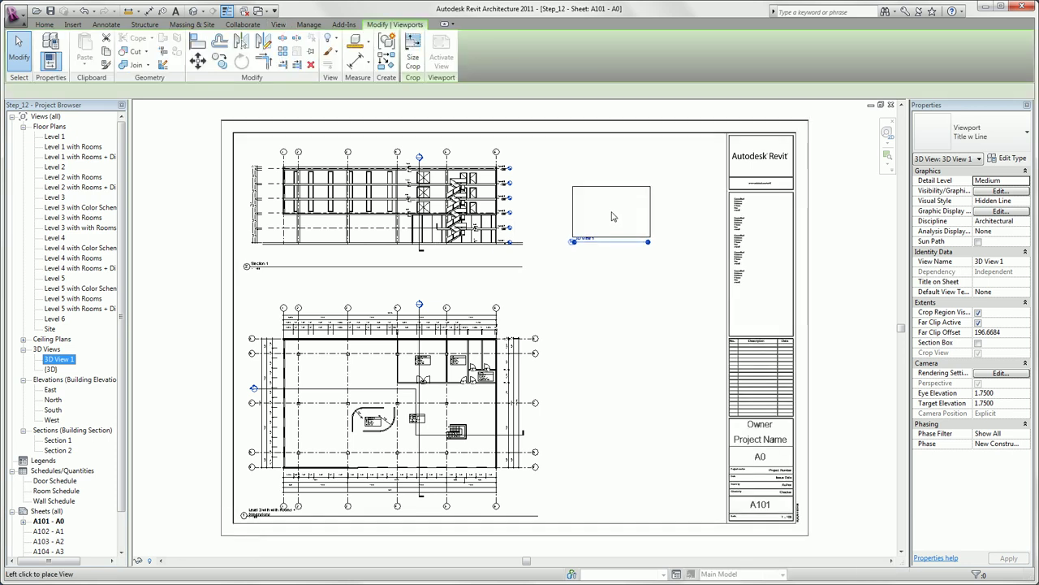
left_click(606, 240)
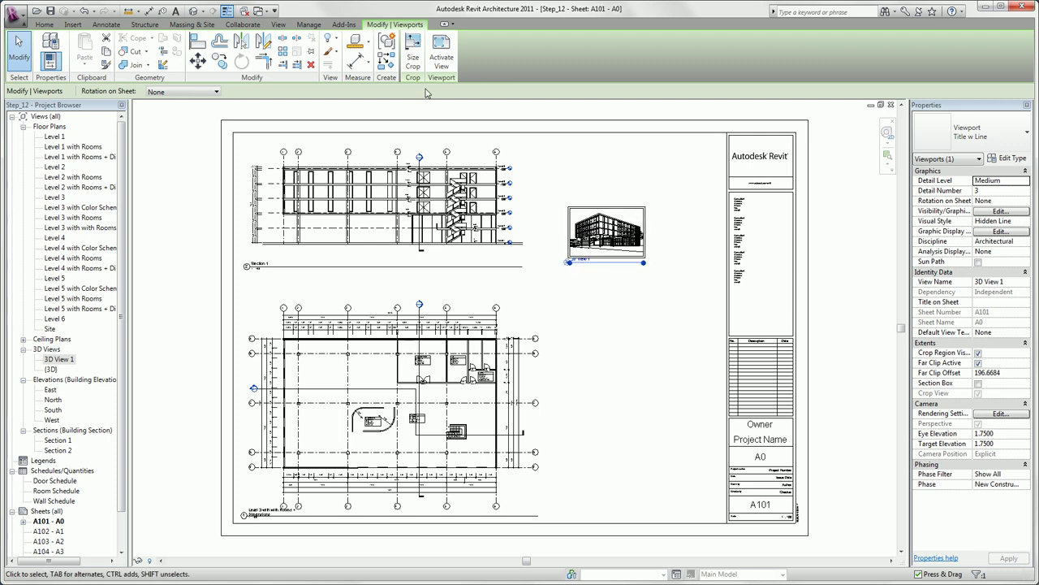
Step: Scale the 3D View 1 crop region to a width of 300 mm with locked proportions
left_click(412, 57)
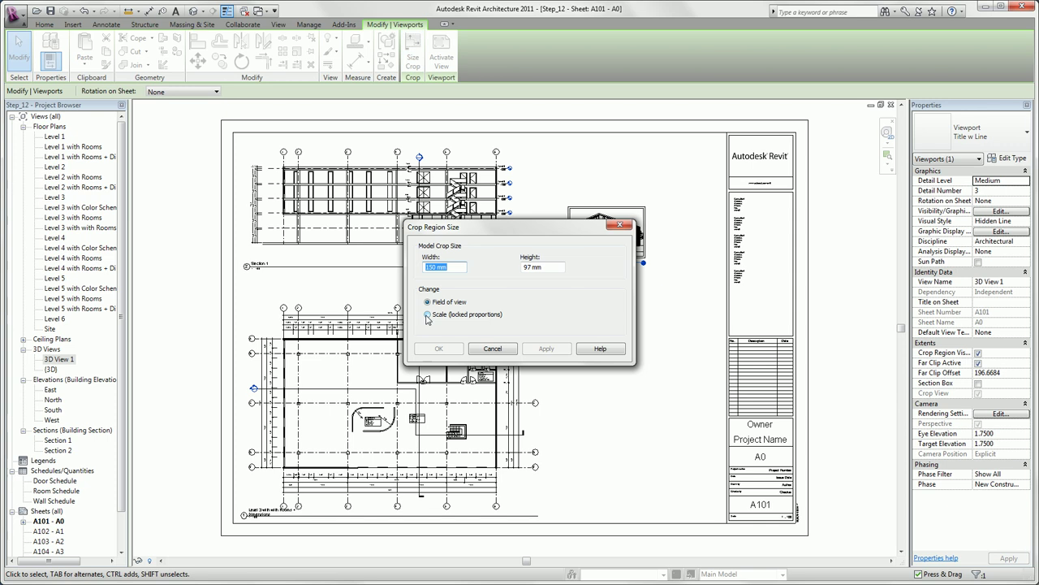
left_click(428, 315)
type("300")
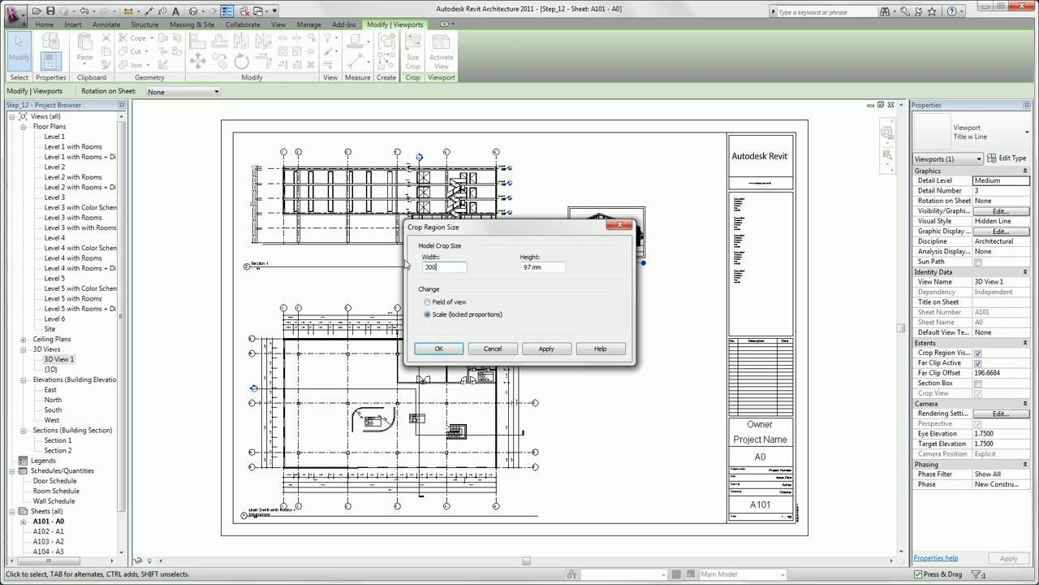
left_click(441, 346)
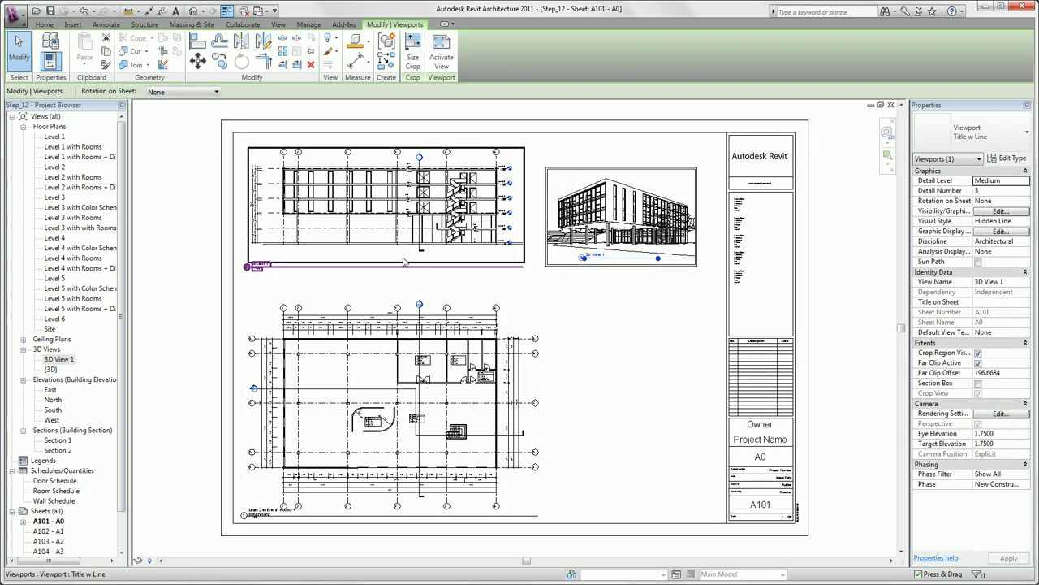
Step: Move the 3D View 1 title below its image, aligned with the left edge, and change its viewport type to Title No Line
left_click_drag(600, 259, 585, 284)
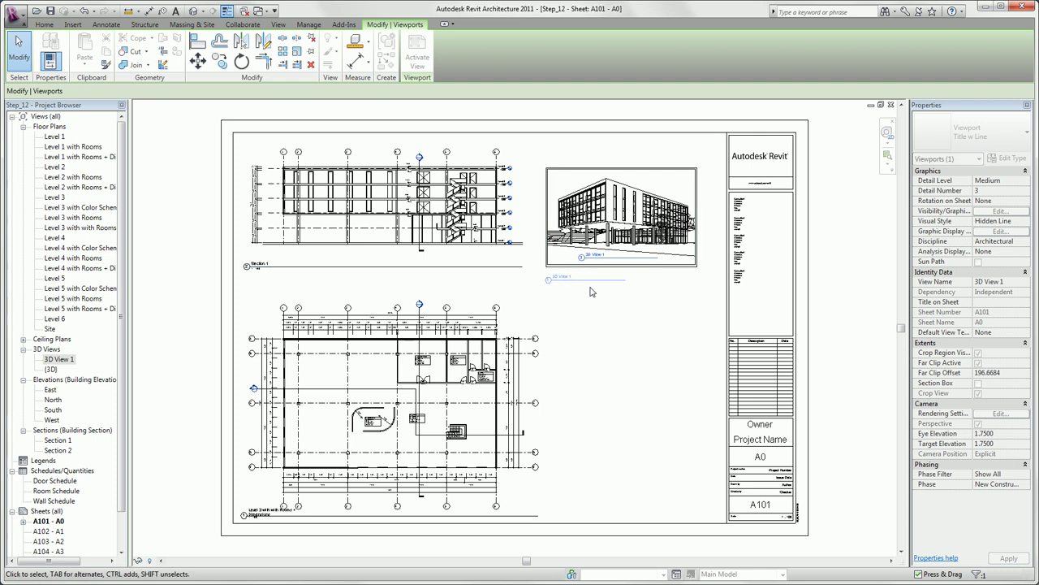
left_click(982, 139)
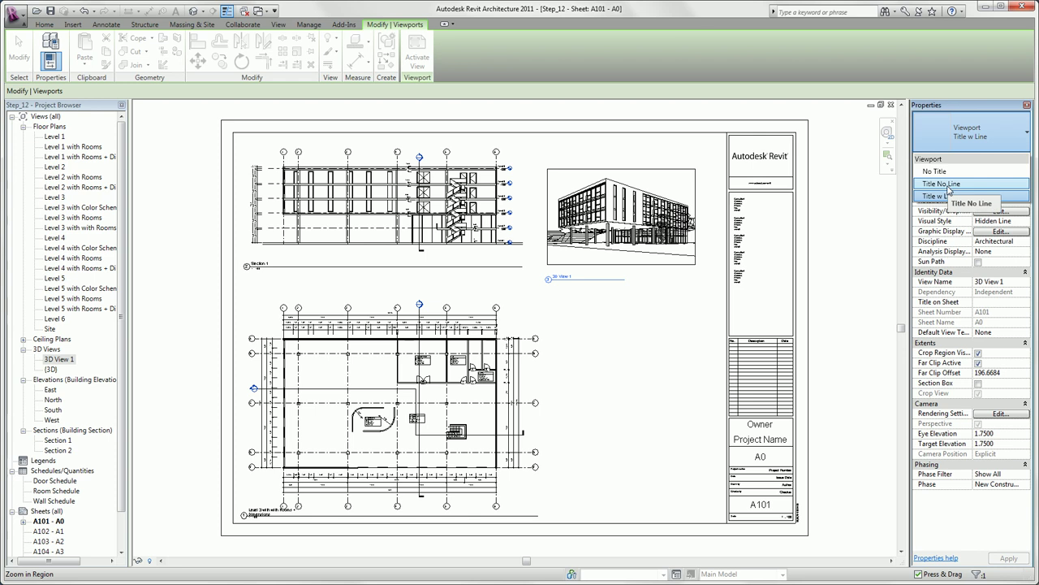
left_click(948, 185)
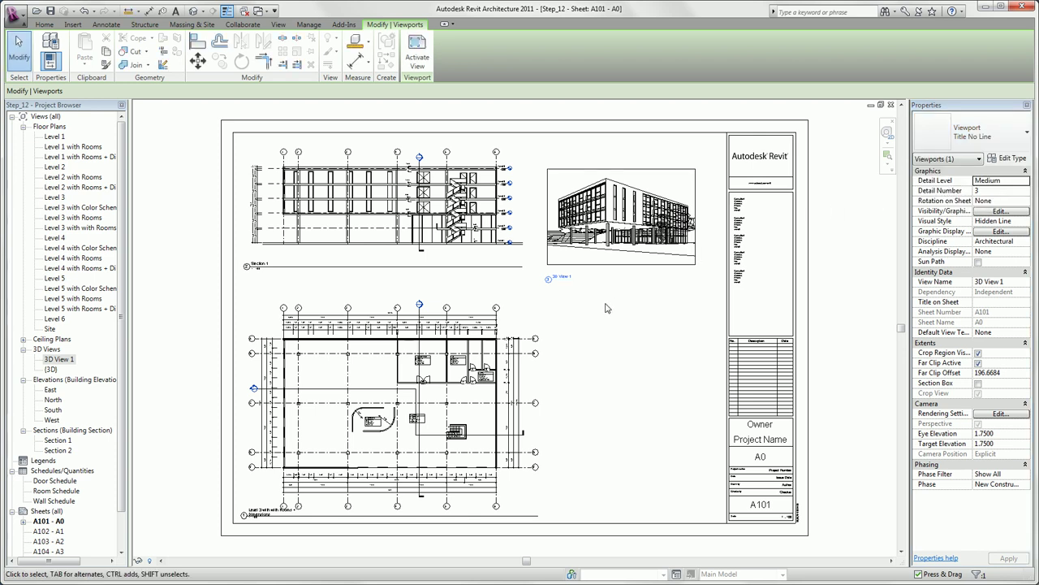
left_click(569, 289)
scroll(569, 288, "up", 2)
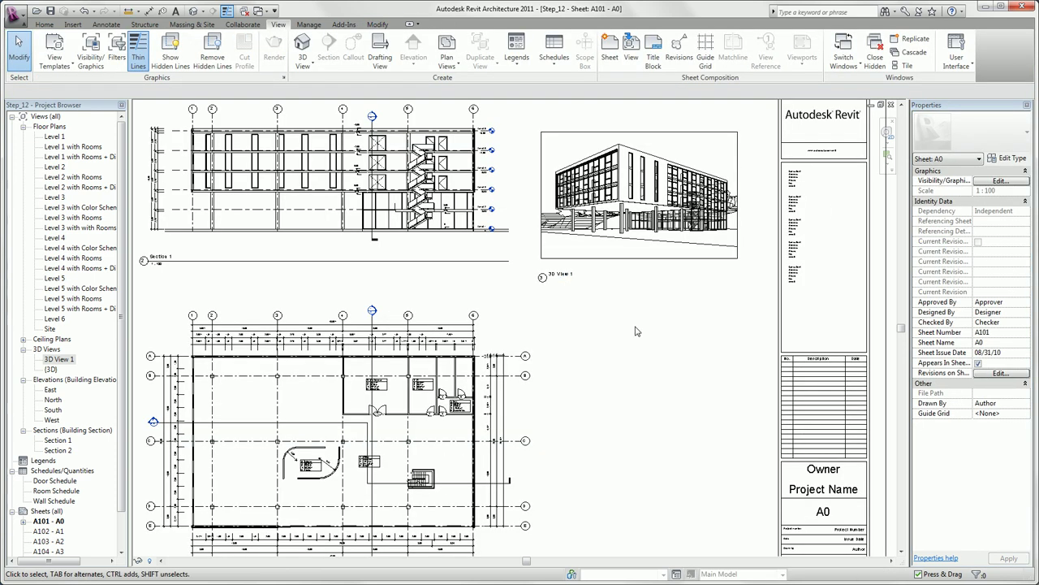
Step: Add Guide Grid 1 to the sheet and shift the 3D View 1 viewport slightly up to align with the grid
left_click(704, 58)
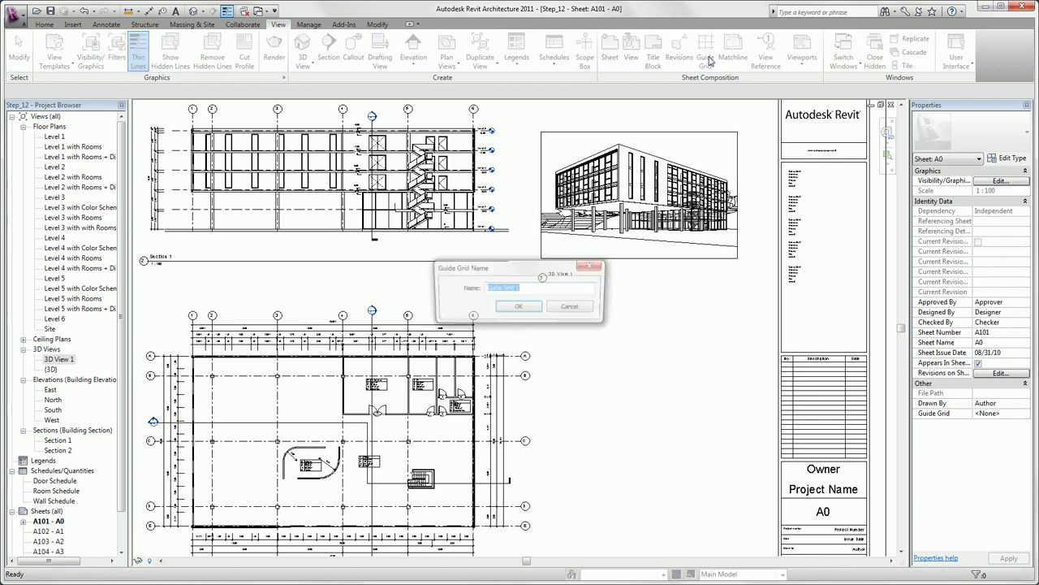
left_click(519, 307)
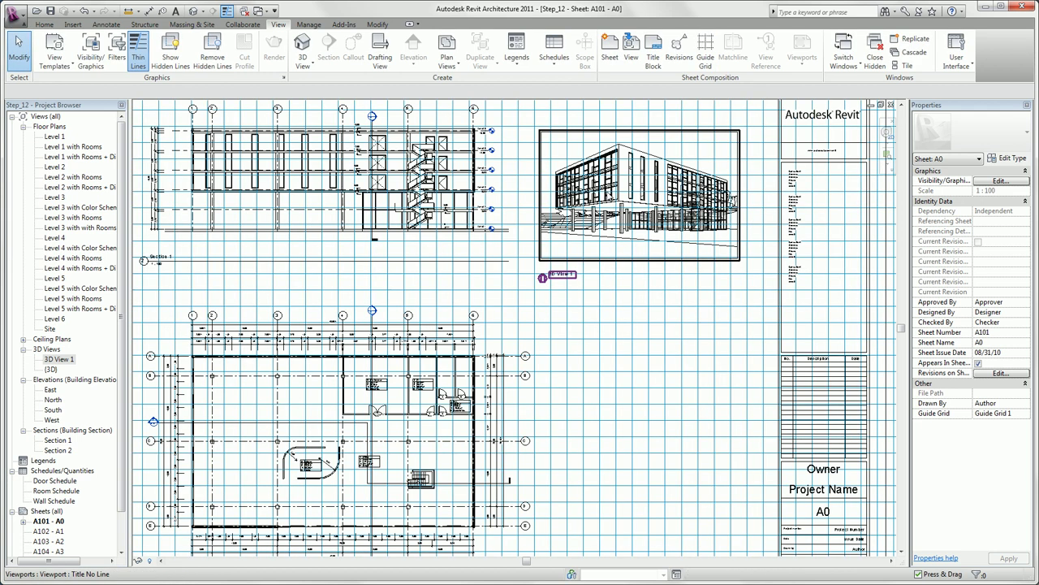
left_click(542, 277)
left_click(542, 301)
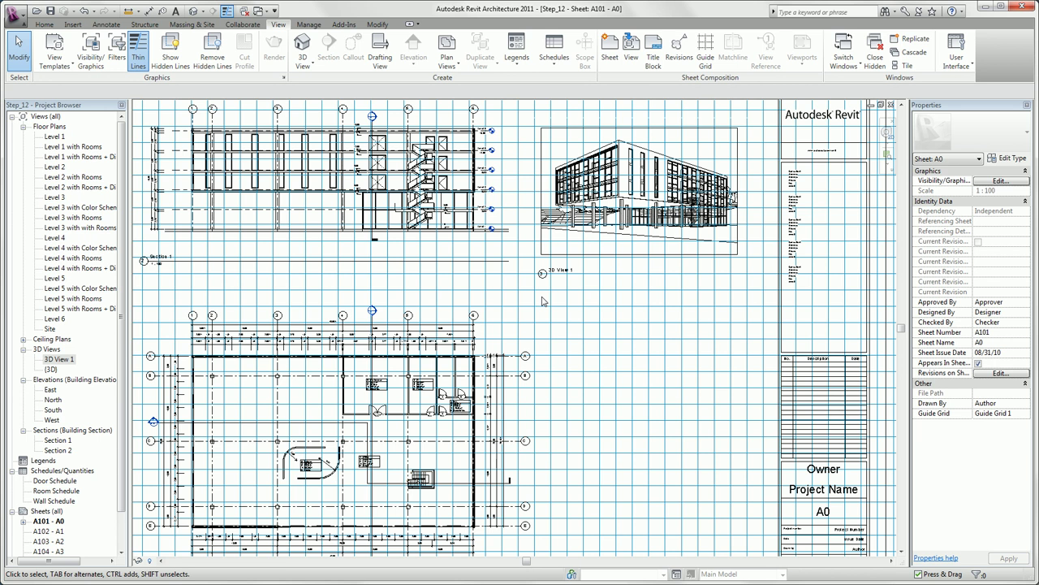
Step: Delete the guide grid from the sheet
scroll(542, 301, "down", 2)
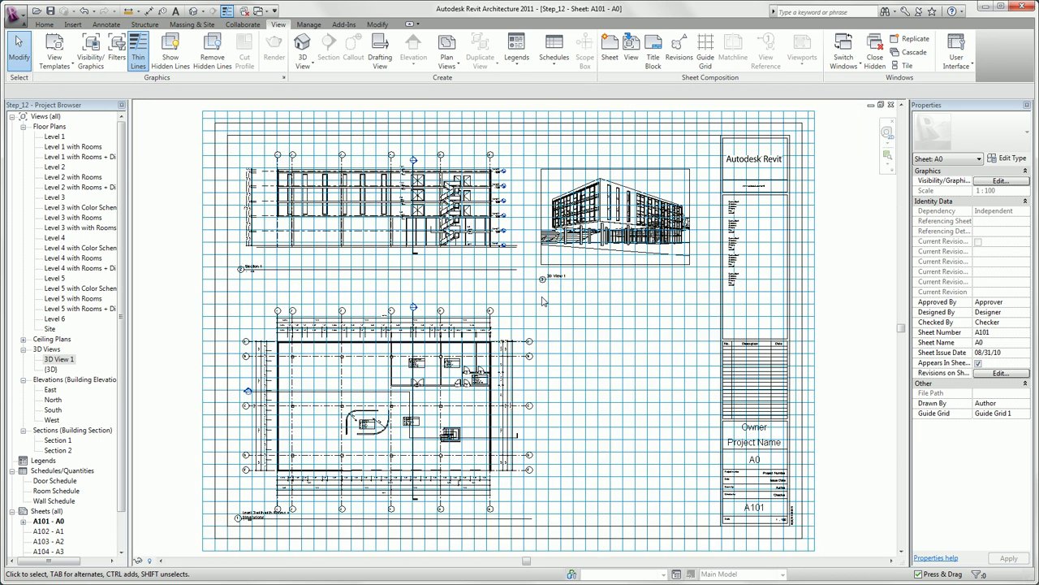
left_click(532, 120)
key("Delete")
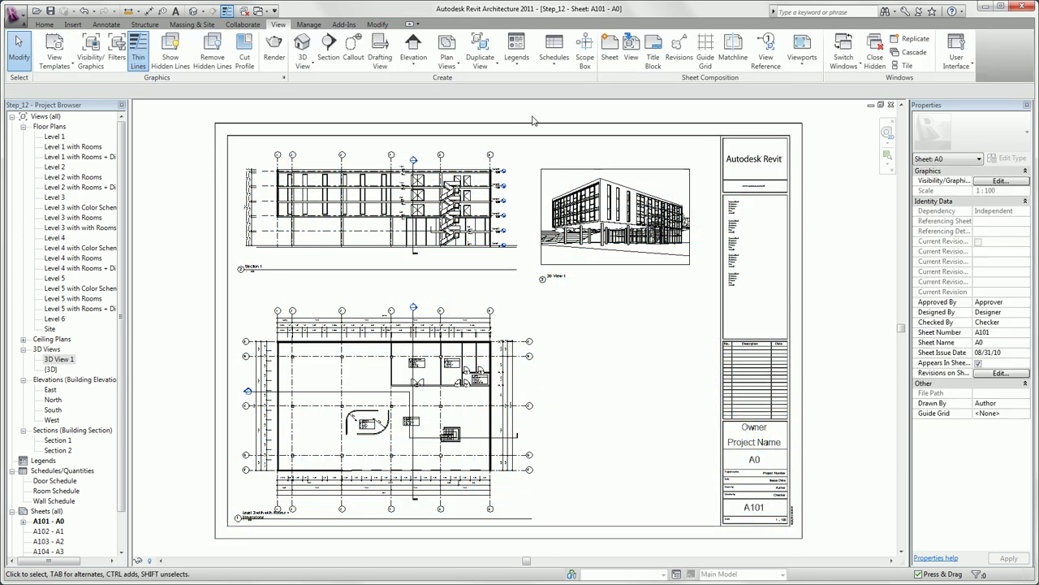
Step: Activate the Level 3 floor plan viewport on the sheet and move grid 1, together with the dimensions beside it, slightly outward to the left
left_click(363, 316)
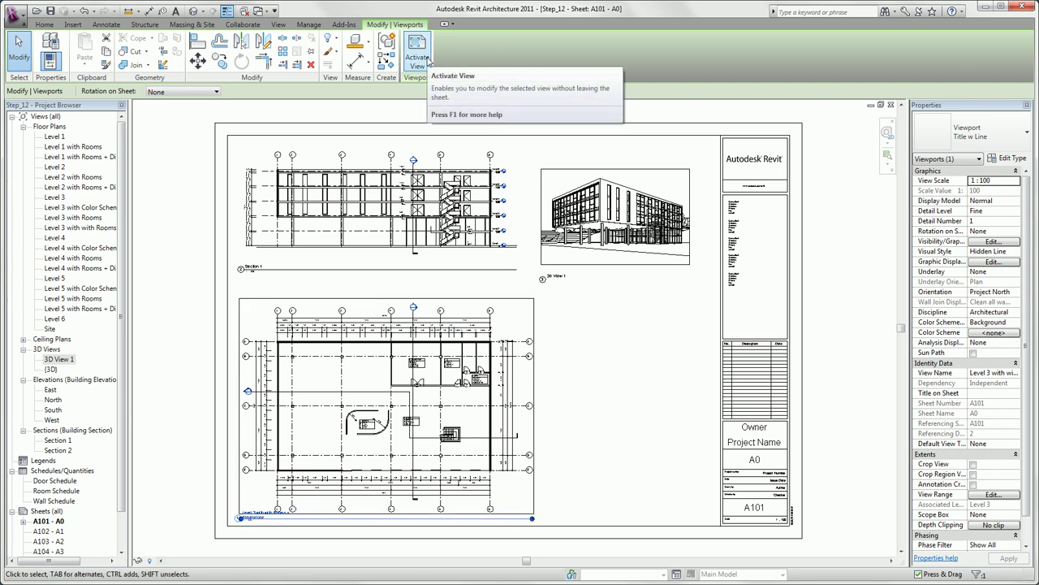
left_click(427, 62)
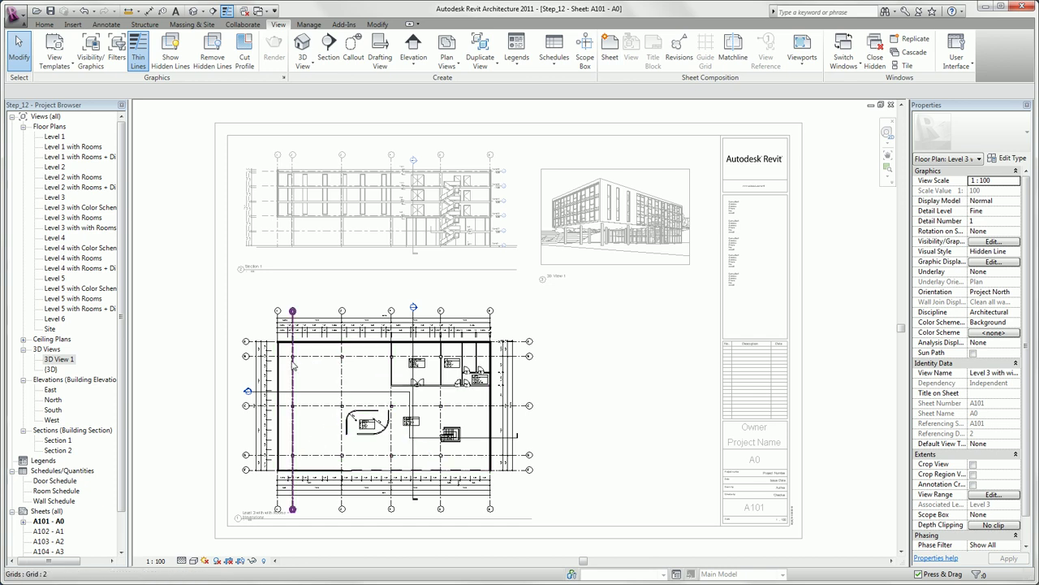
scroll(278, 329, "up", 1)
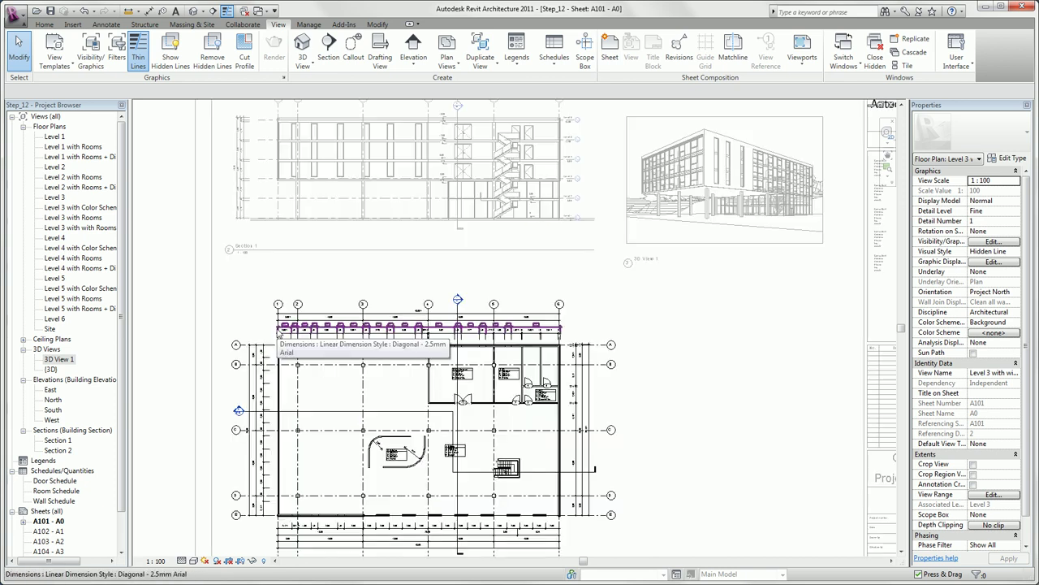
left_click(277, 311)
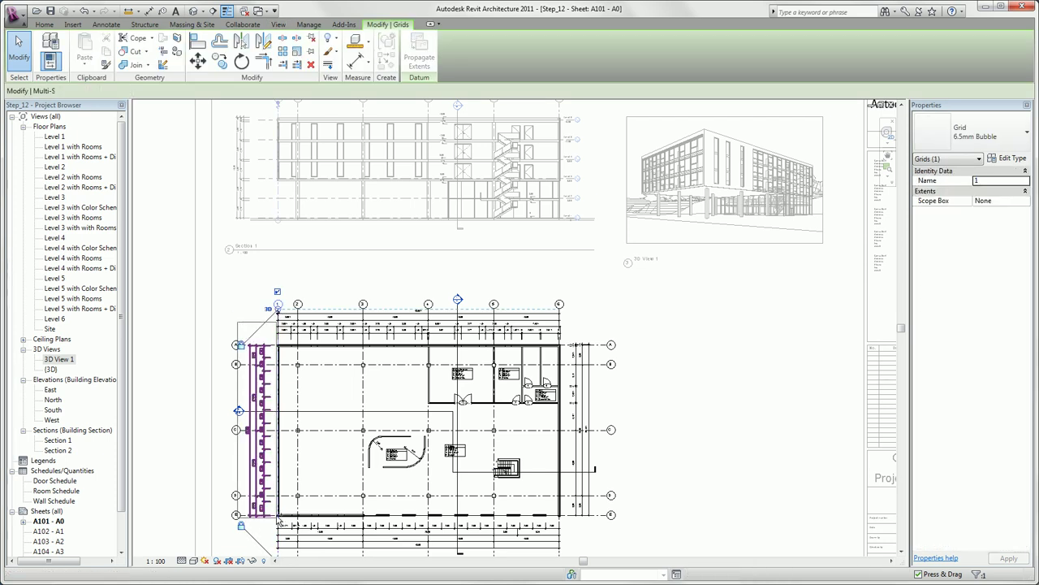
left_click(277, 521, "ctrl")
left_click_drag(278, 305, 262, 319)
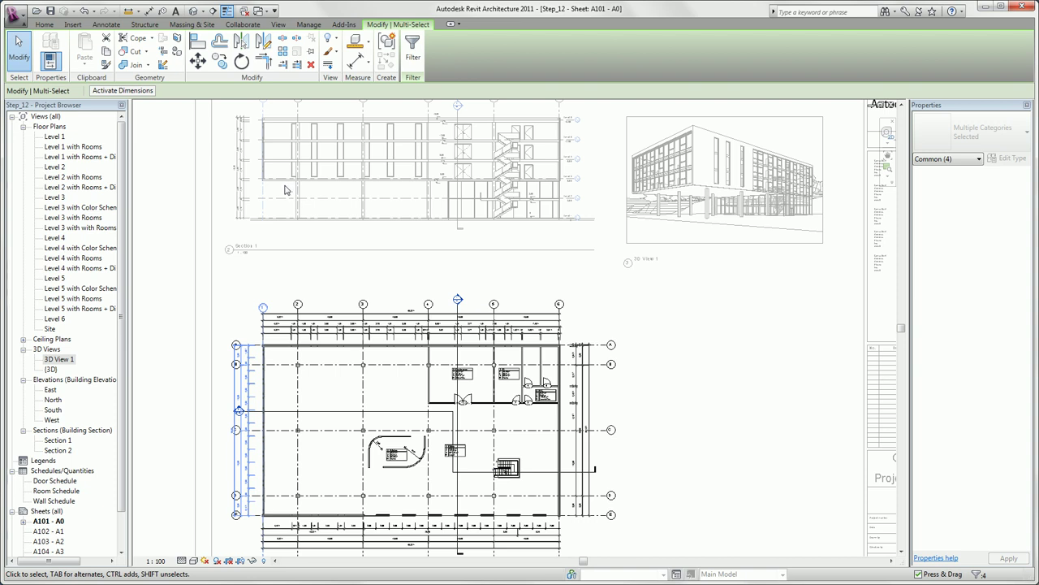
Step: Undo the grid 1 move and deactivate the floor plan view to return to the sheet
double_click(284, 281)
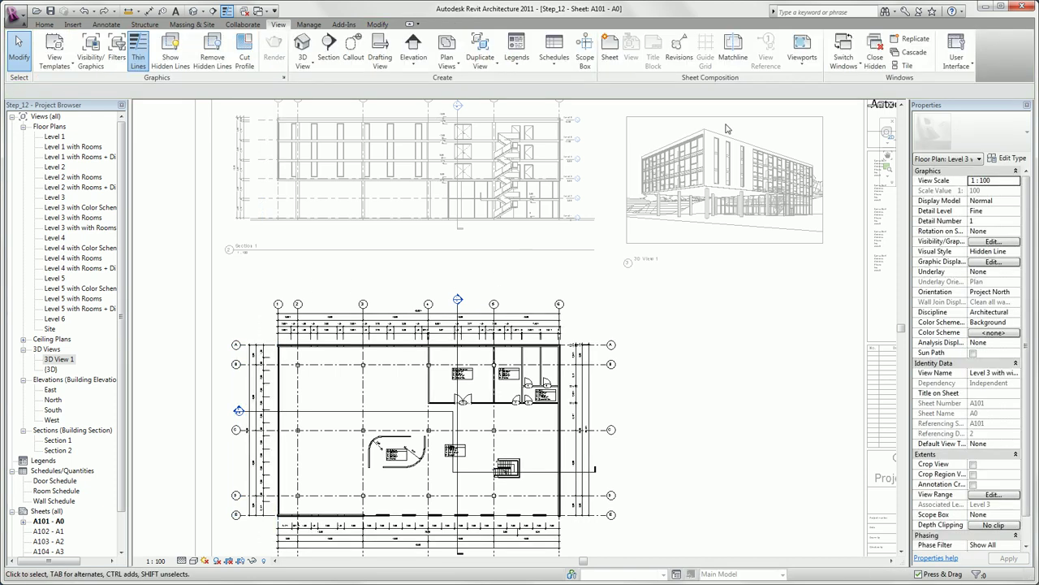
left_click(800, 63)
left_click(791, 173)
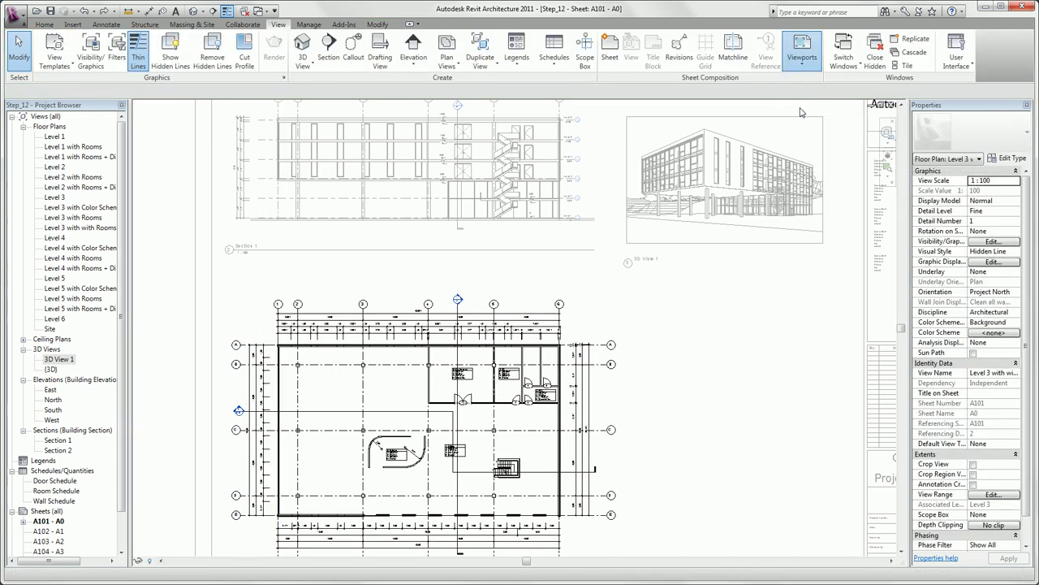
Step: Set the owner in the sheet's title block to Autodesk
scroll(730, 333, "down", 1)
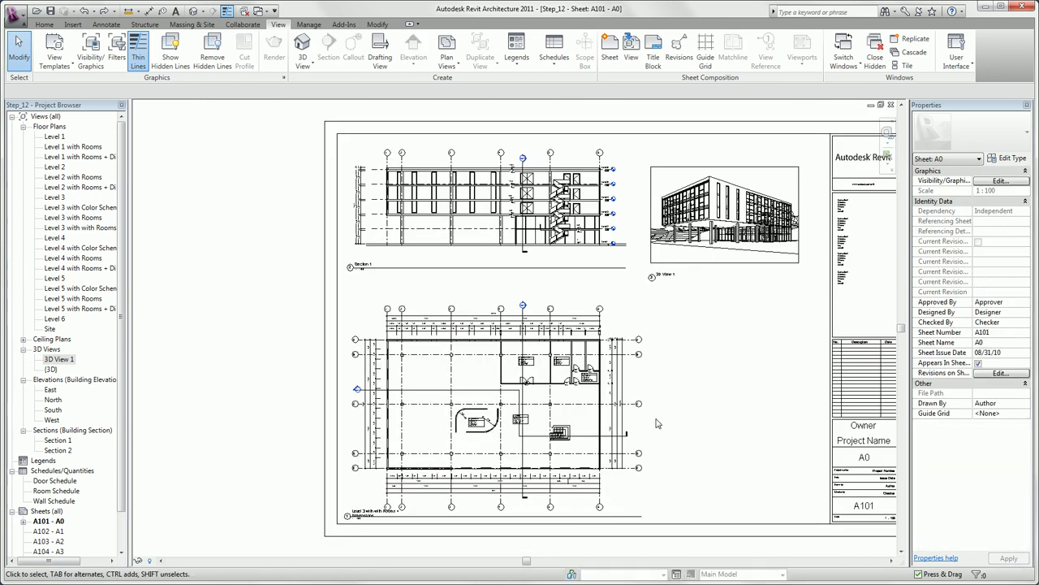
middle_click_drag(791, 429, 610, 424)
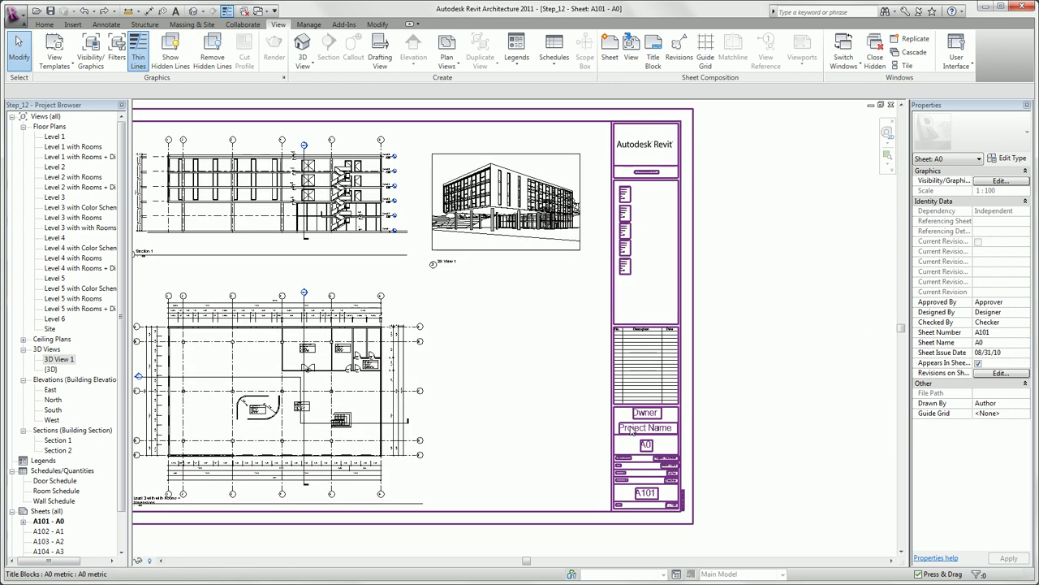
scroll(661, 427, "up", 2)
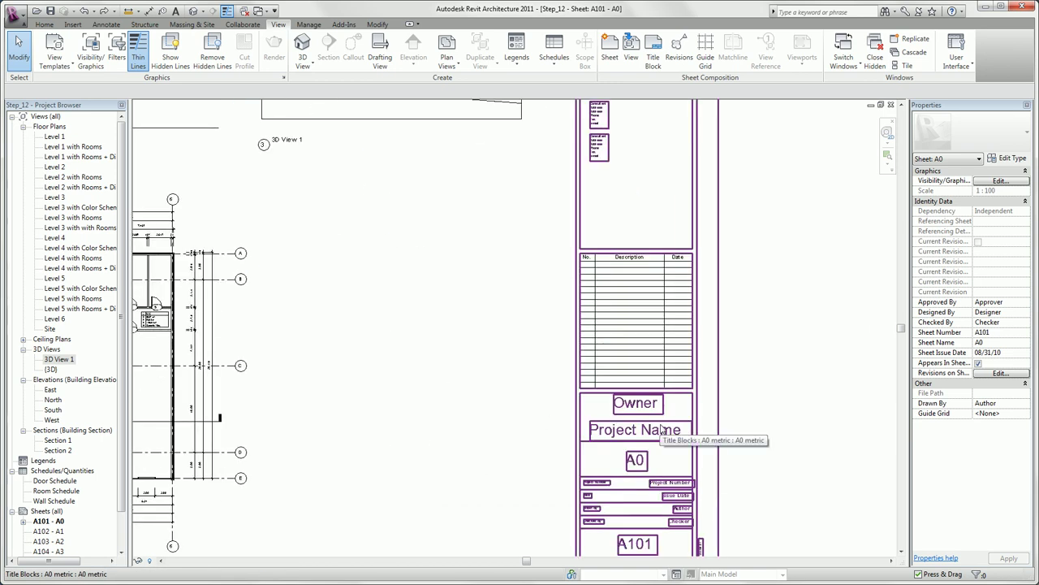
left_click(656, 409)
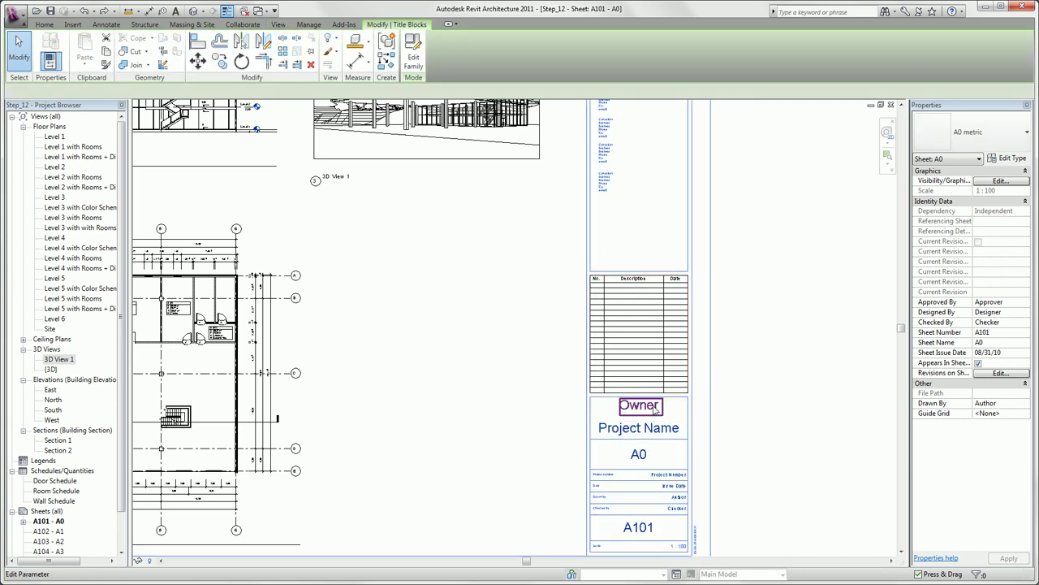
left_click(656, 408)
type("Autodesk")
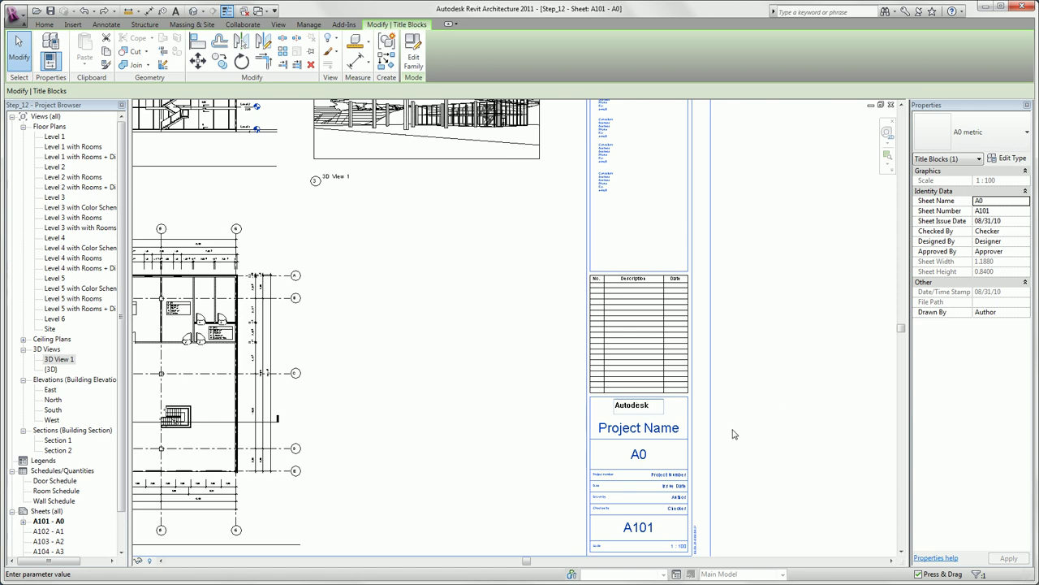
Step: Set the project name in the title block to Bumblebee and deselect the title block
left_click(676, 436)
type("Bumblebee")
left_click(560, 463)
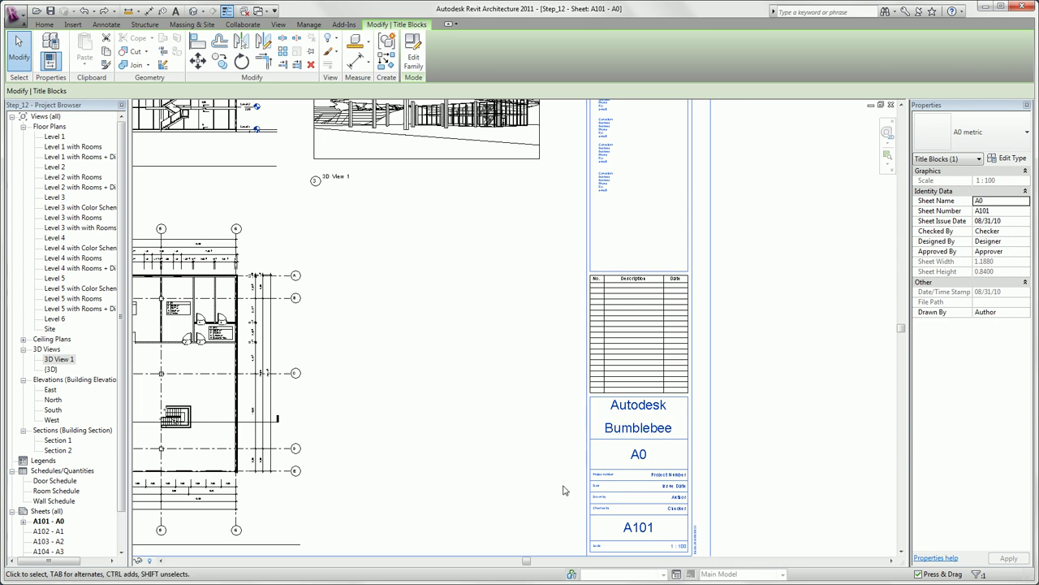
scroll(561, 490, "down", 1)
scroll(563, 490, "down", 1)
scroll(566, 491, "down", 1)
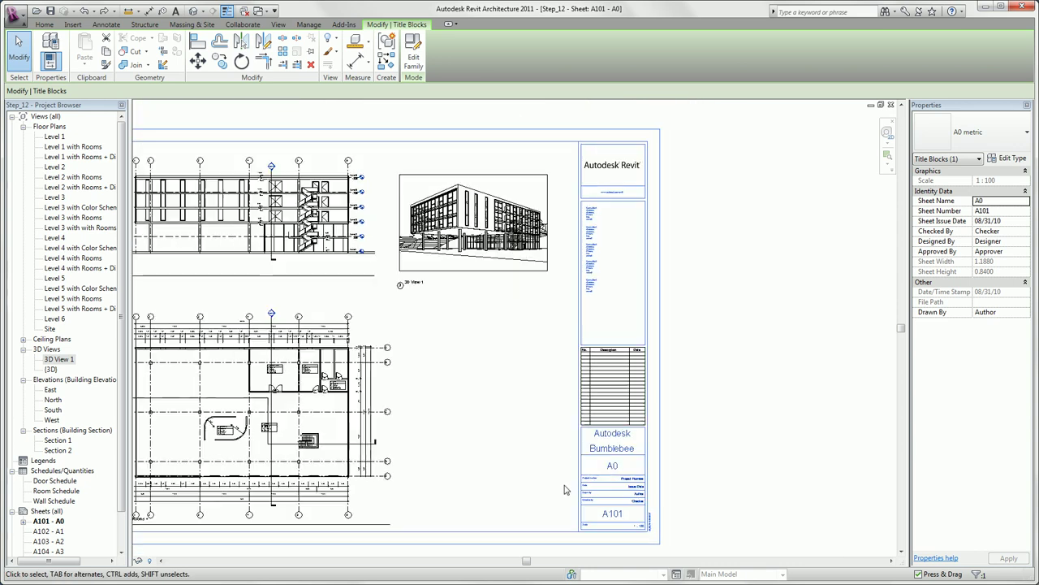
middle_click_drag(571, 498, 687, 481)
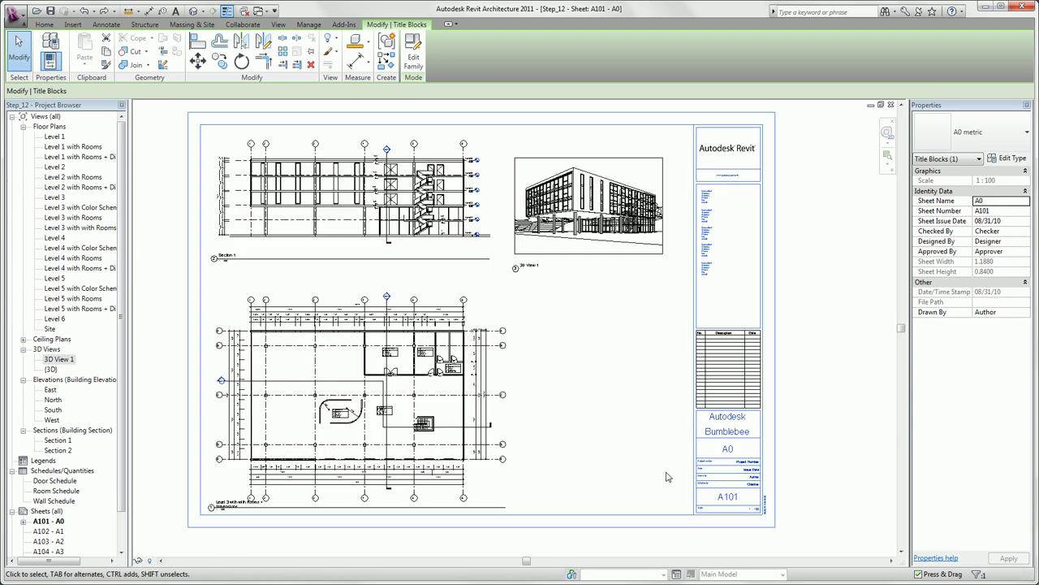
left_click(838, 512)
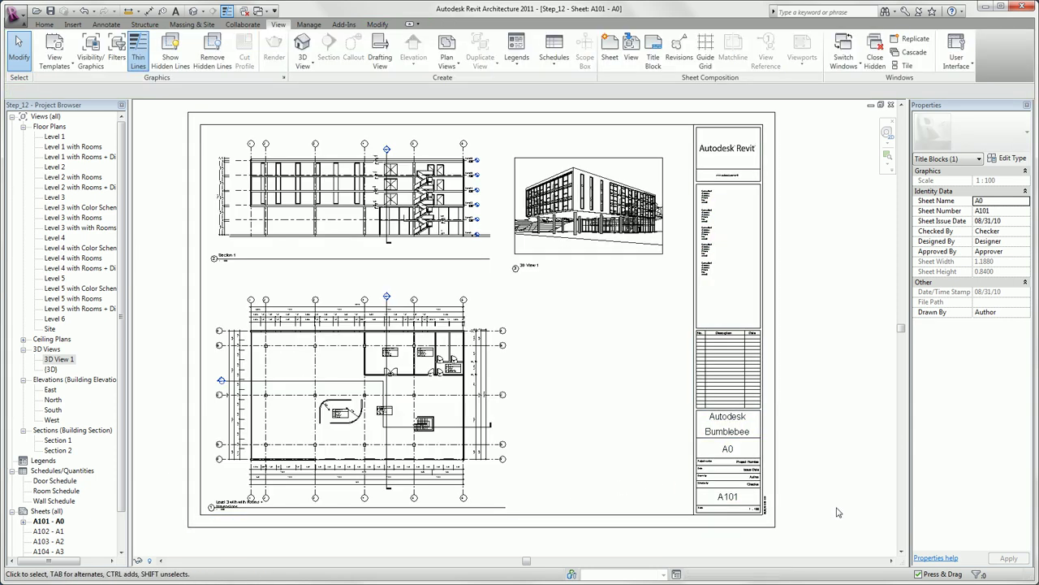